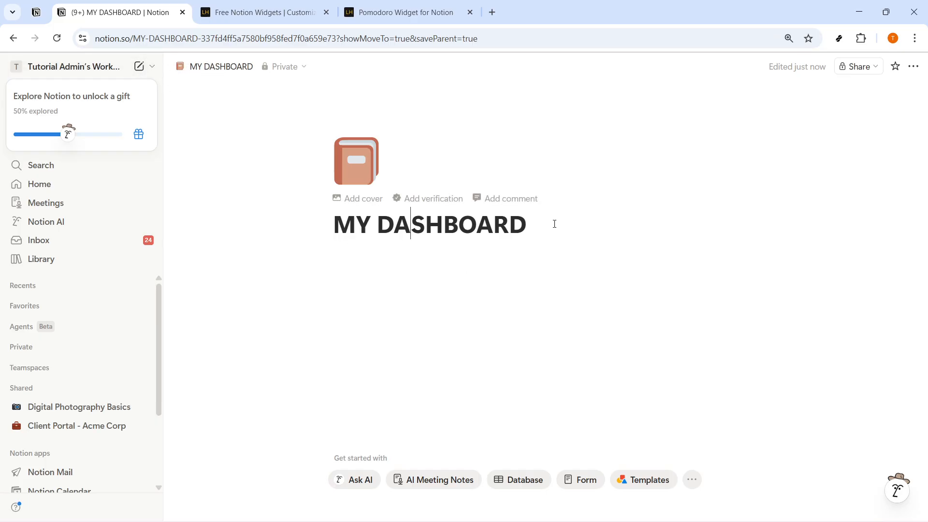
Step: Change the MY DASHBOARD page icon to the light bulb emoji
{"action": "left_click_drag", "start_coordinate": [551, 223], "coordinate": [326, 205]}
{"action": "left_click", "coordinate": [422, 224]}
{"action": "left_click_drag", "start_coordinate": [540, 227], "coordinate": [337, 228]}
{"action": "left_click", "coordinate": [362, 175]}
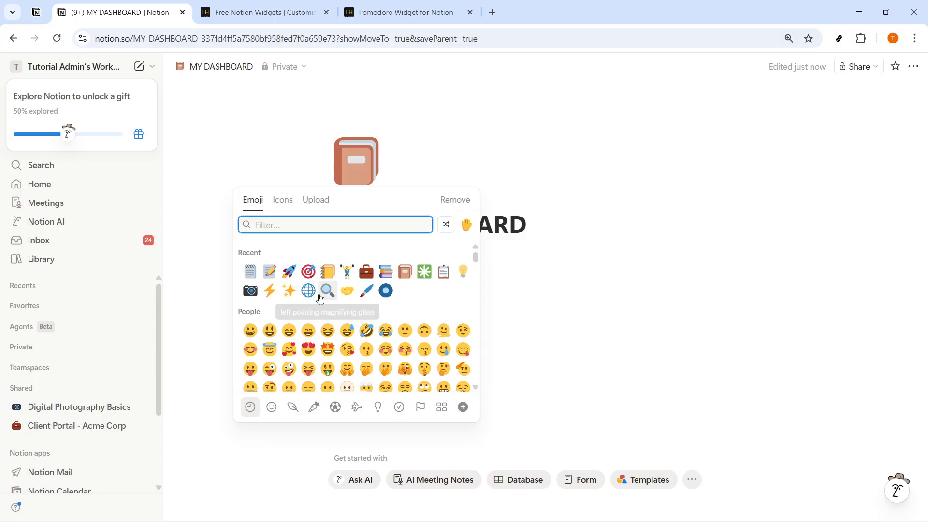
{"action": "left_click", "coordinate": [463, 271]}
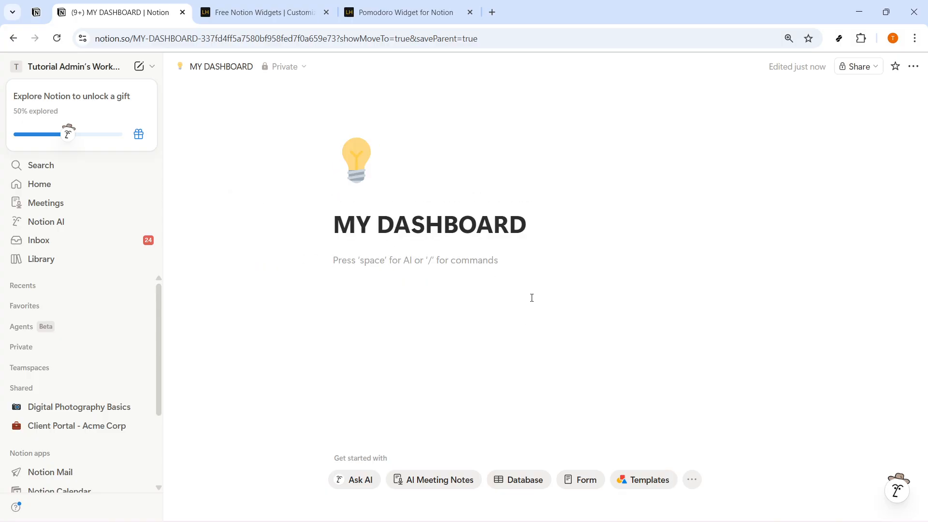
Step: Switch to the free Notion widgets site and look through its gallery and the list of available widgets
{"action": "left_click", "coordinate": [272, 13]}
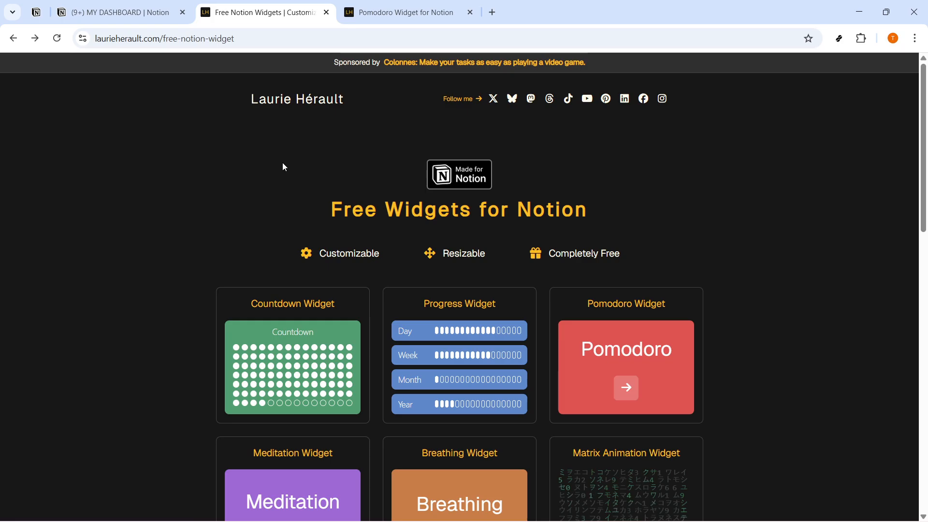
{"action": "left_click_drag", "start_coordinate": [276, 39], "coordinate": [95, 35]}
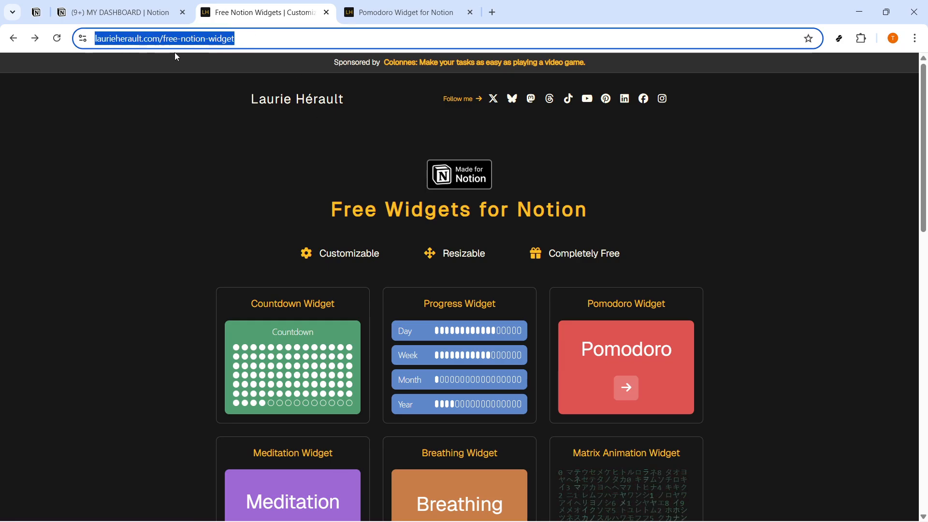
{"action": "left_click", "coordinate": [327, 180]}
{"action": "scroll", "coordinate": [312, 194], "scroll_direction": "down", "scroll_amount": 15}
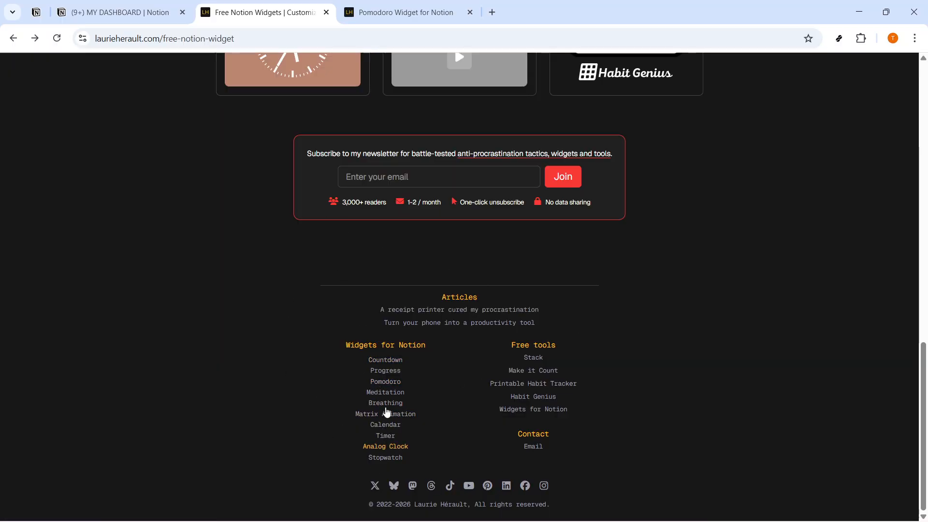
{"action": "triple_click", "coordinate": [379, 344]}
{"action": "left_click", "coordinate": [382, 344]}
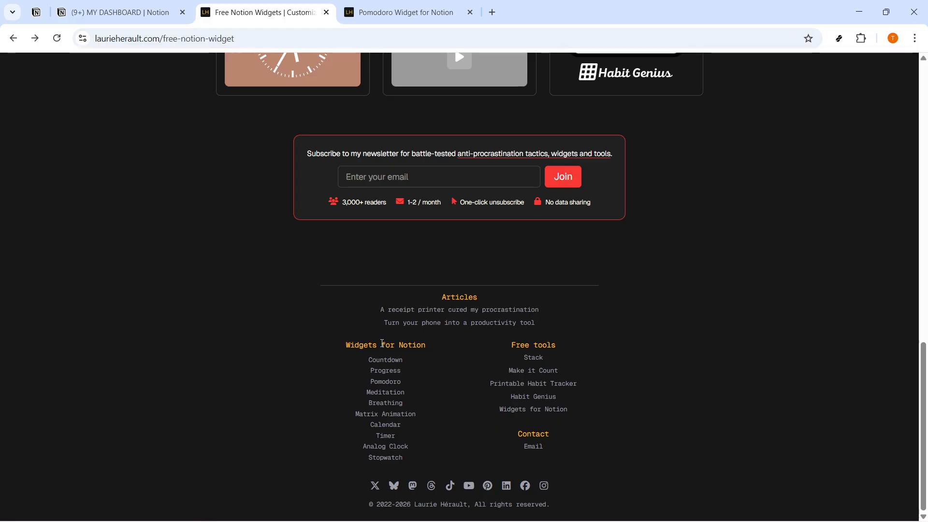
{"action": "right_click", "coordinate": [399, 385]}
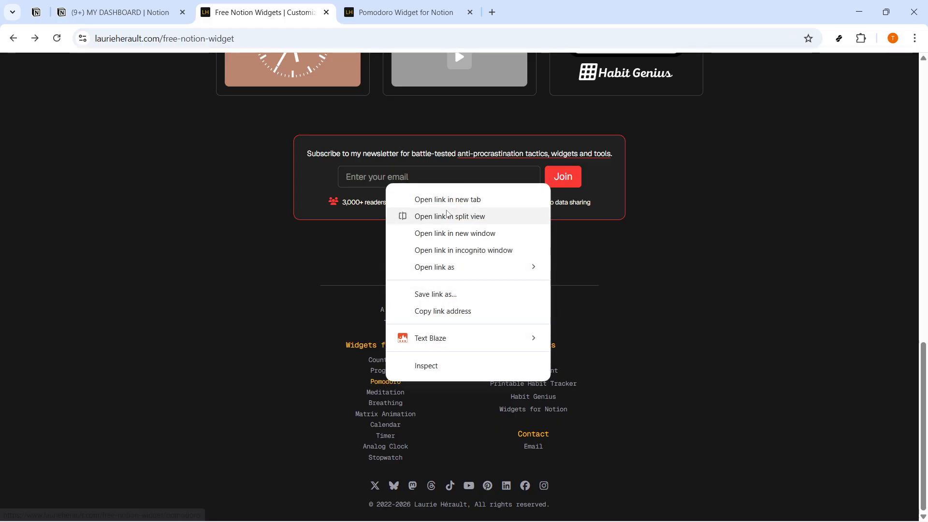
{"action": "left_click", "coordinate": [737, 367]}
Step: Go to the Pomodoro widget page and look over its preview and configuration options
{"action": "key", "text": "ctrl+Tab"}
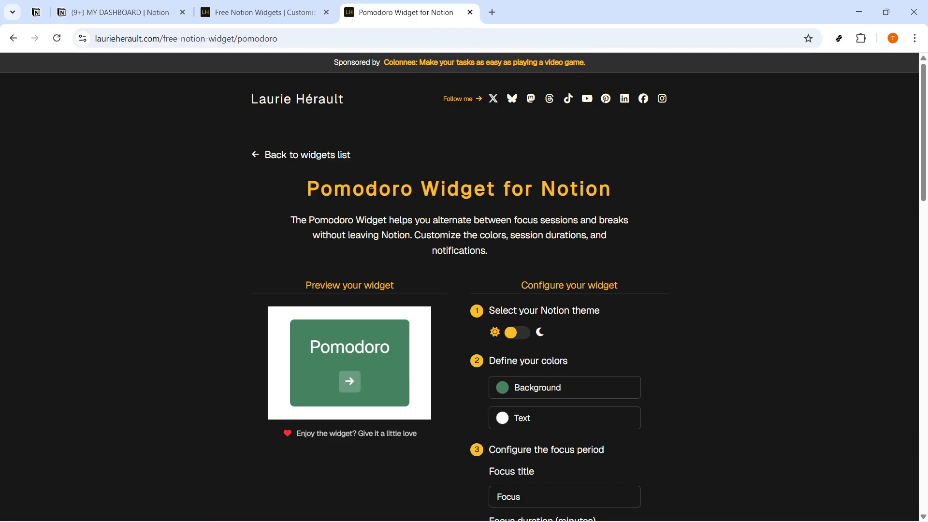
{"action": "scroll", "coordinate": [564, 429], "scroll_direction": "down", "scroll_amount": 5}
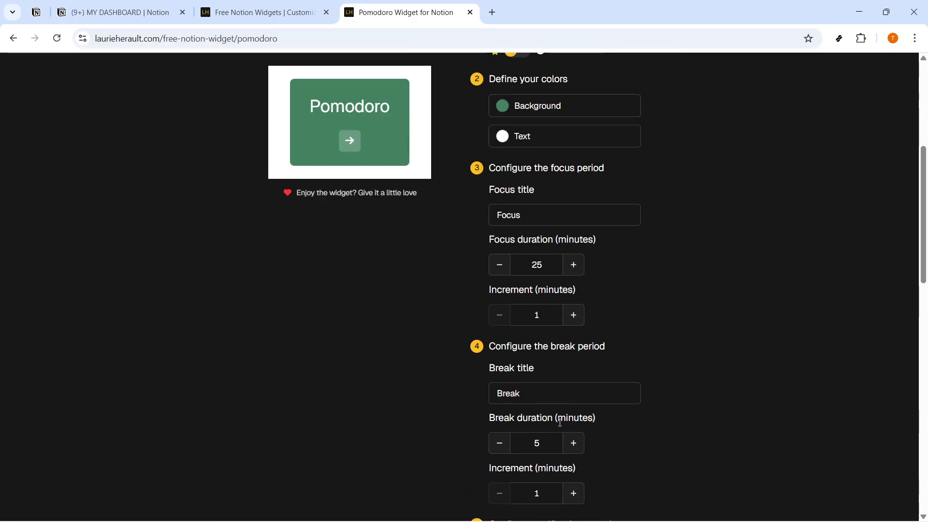
{"action": "scroll", "coordinate": [551, 408], "scroll_direction": "up", "scroll_amount": 6}
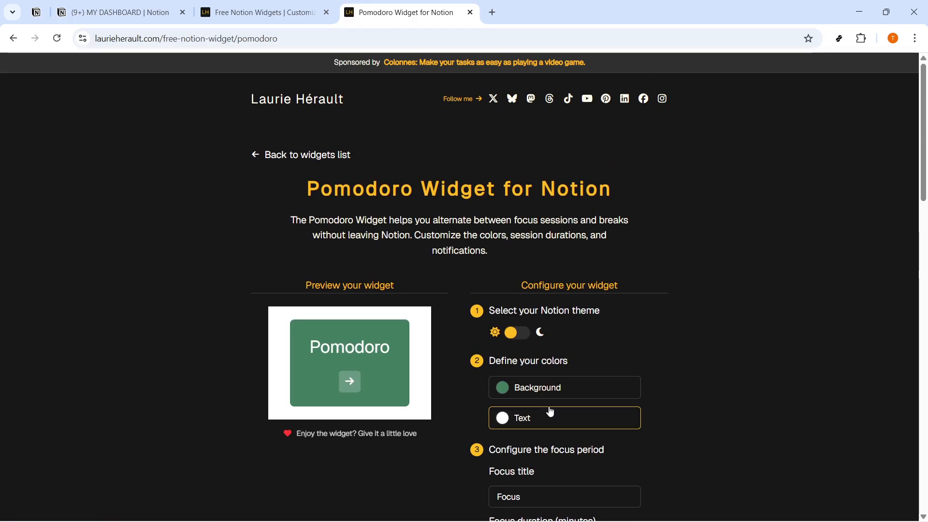
Step: Try the dark Notion theme on the Pomodoro widget and return it to the light theme
{"action": "left_click", "coordinate": [521, 340]}
{"action": "left_click", "coordinate": [520, 339]}
{"action": "left_click", "coordinate": [519, 334]}
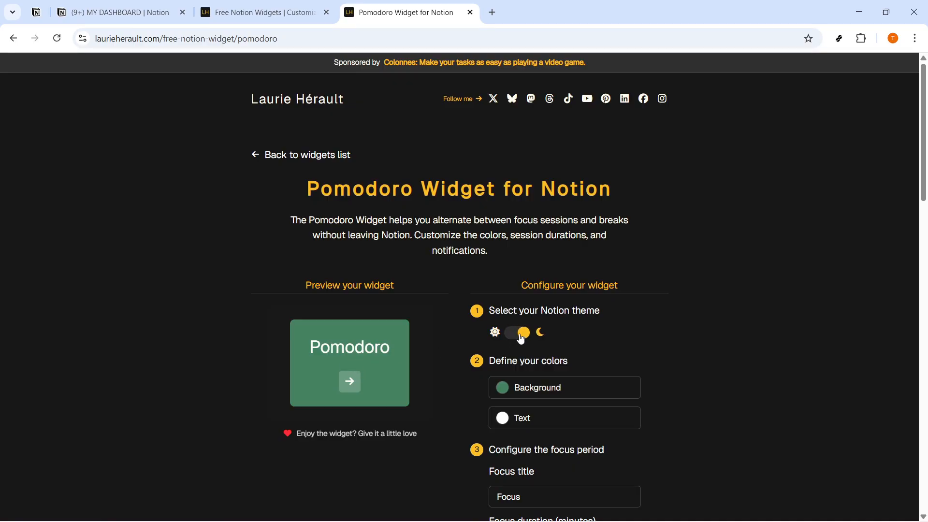
{"action": "left_click", "coordinate": [524, 331]}
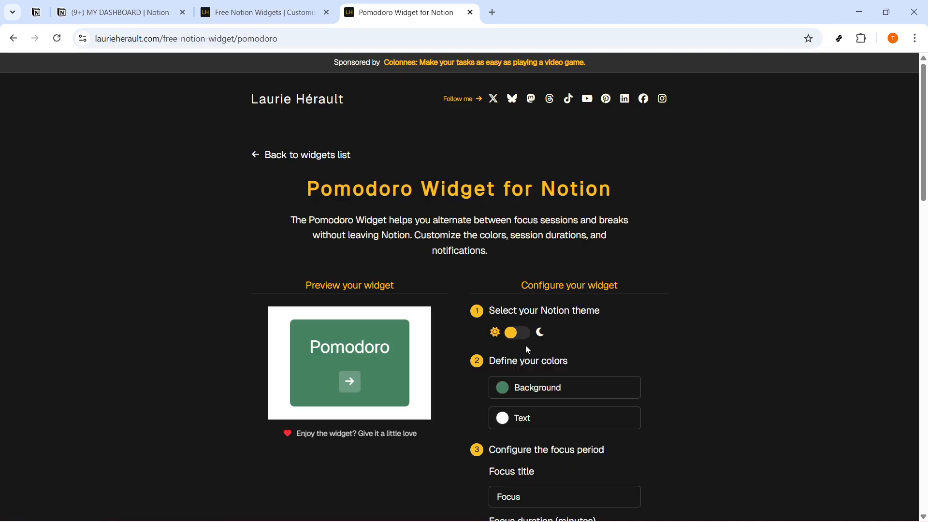
{"action": "left_click", "coordinate": [524, 336]}
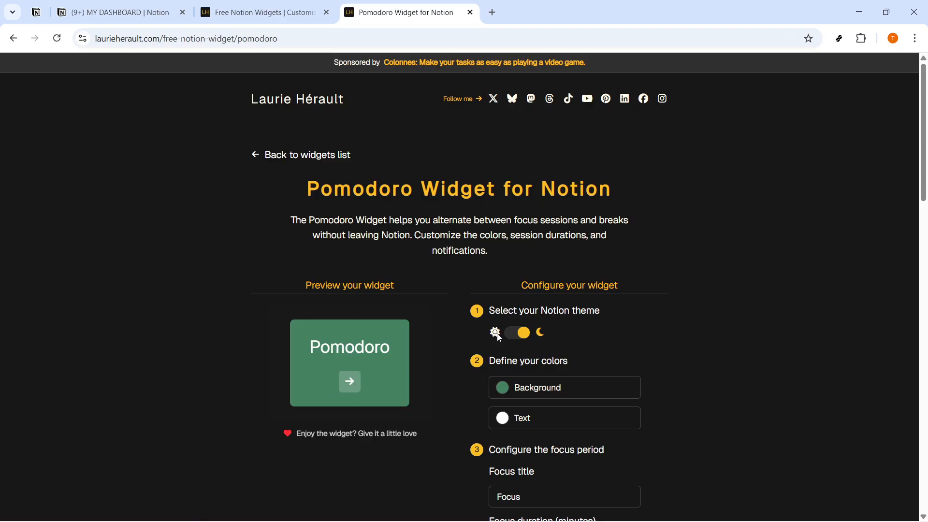
{"action": "left_click", "coordinate": [516, 337]}
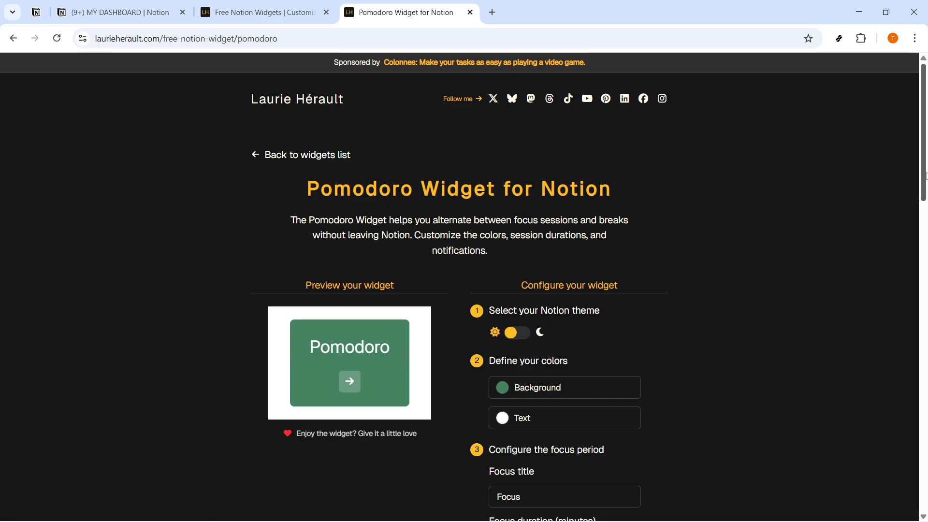
Step: Try several Notion foreground colors as the Pomodoro widget's background and return to green #448361
{"action": "scroll", "coordinate": [515, 321], "scroll_direction": "down", "scroll_amount": 2}
{"action": "left_click", "coordinate": [554, 316]}
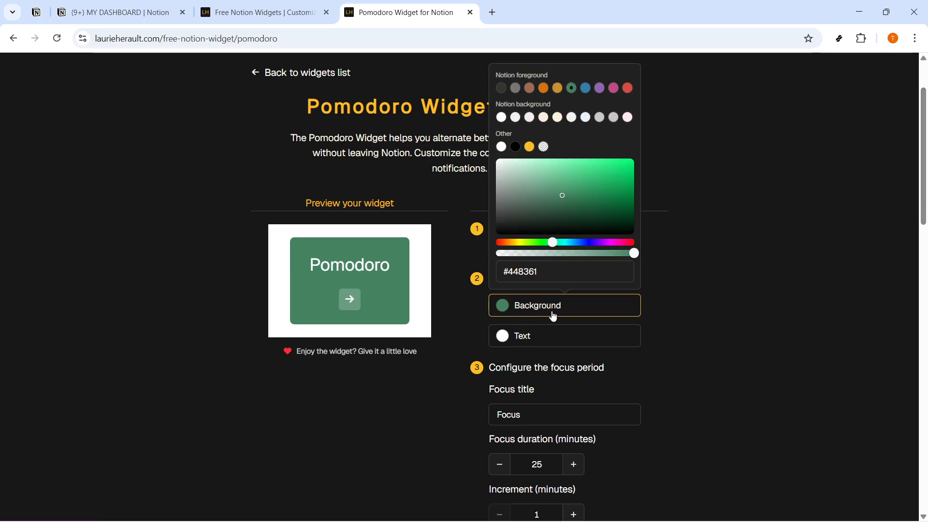
{"action": "left_click", "coordinate": [542, 338]}
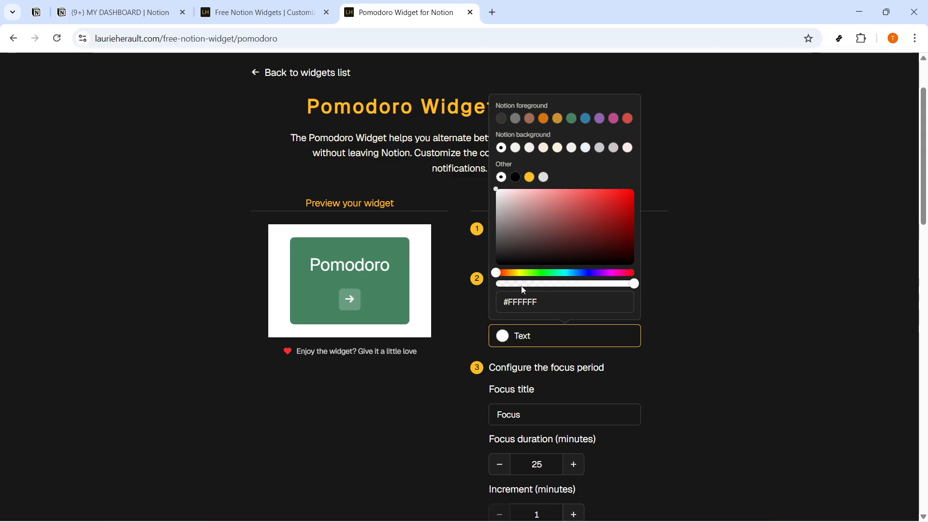
{"action": "left_click", "coordinate": [565, 311]}
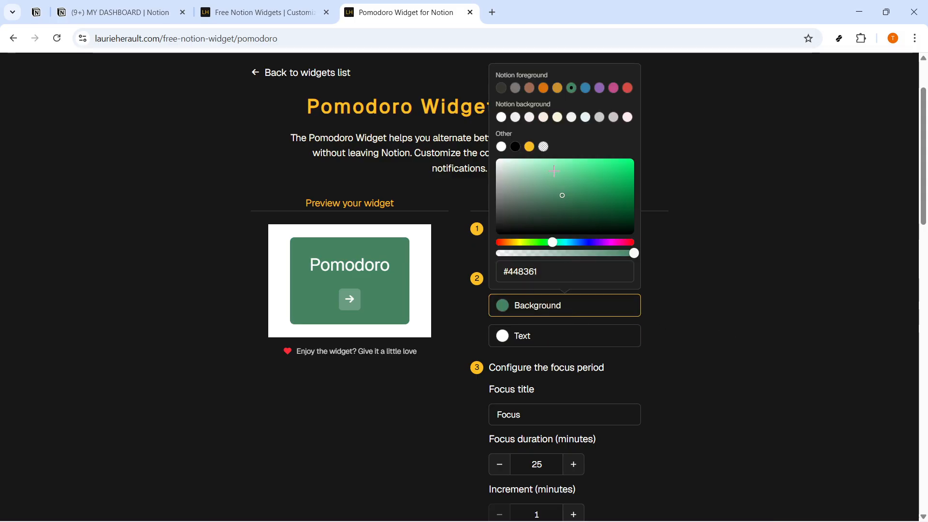
{"action": "left_click", "coordinate": [557, 87]}
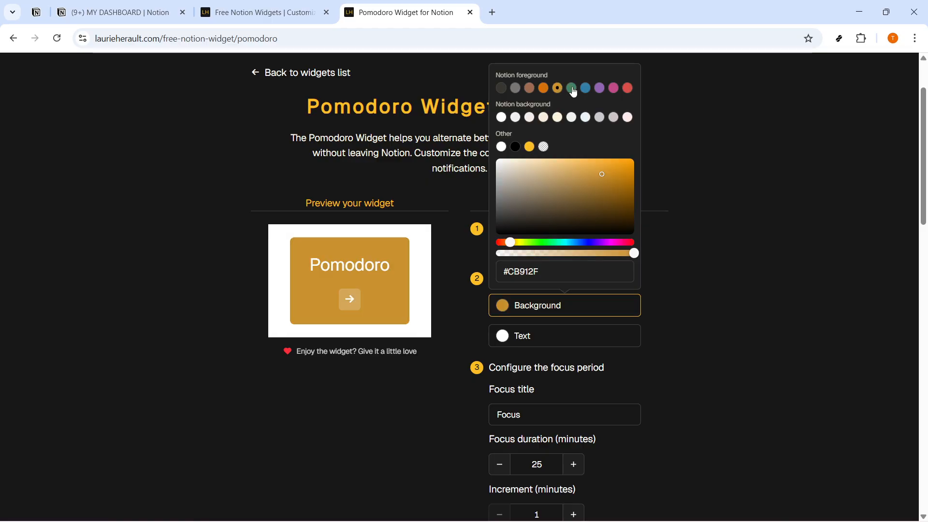
{"action": "left_click", "coordinate": [573, 89]}
{"action": "left_click", "coordinate": [586, 89]}
{"action": "left_click", "coordinate": [600, 90]}
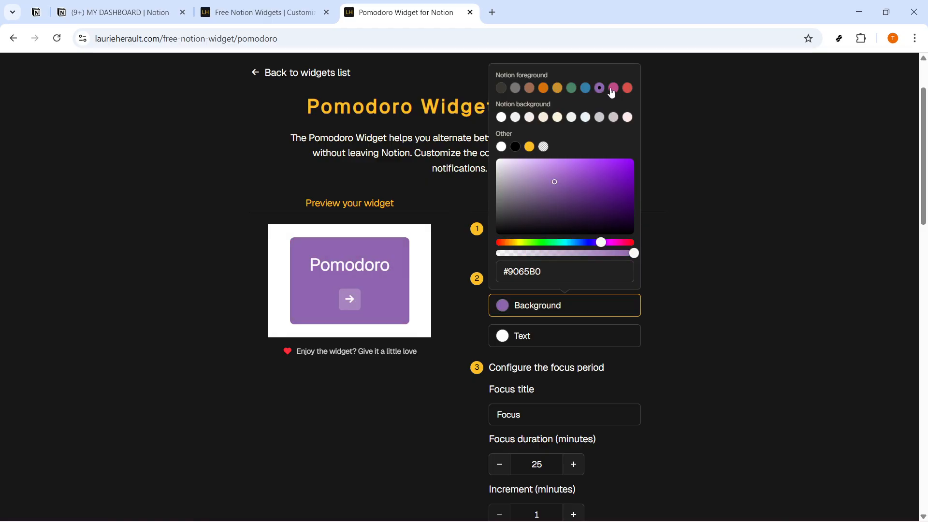
{"action": "left_click", "coordinate": [613, 90]}
{"action": "left_click", "coordinate": [627, 89]}
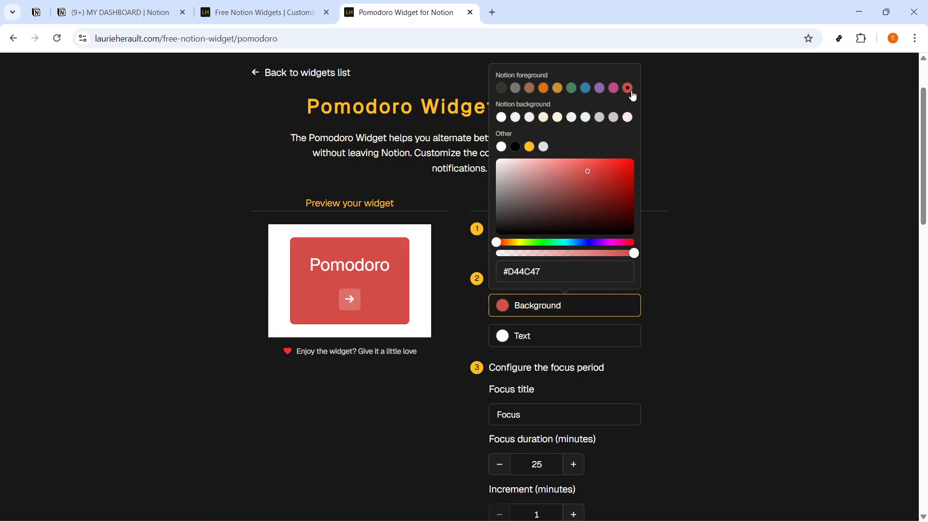
{"action": "left_click", "coordinate": [599, 89]}
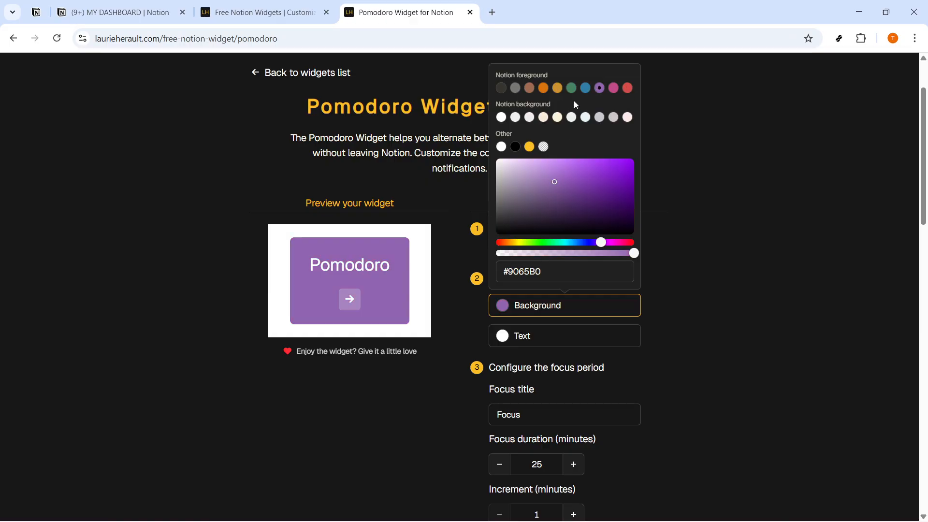
{"action": "left_click", "coordinate": [570, 88]}
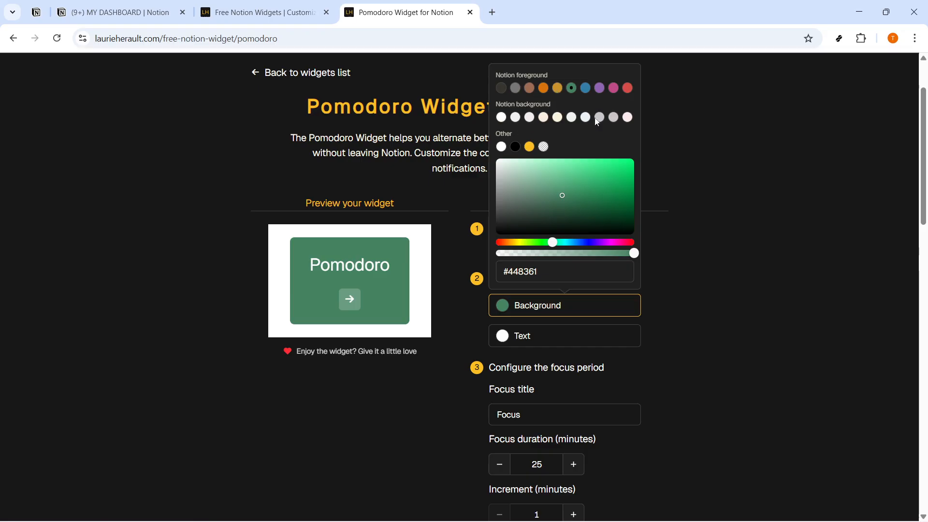
Step: Try the pale Notion background and other preset colors as the widget's background, then restore green #448361
{"action": "left_click", "coordinate": [599, 119]}
{"action": "left_click", "coordinate": [503, 120]}
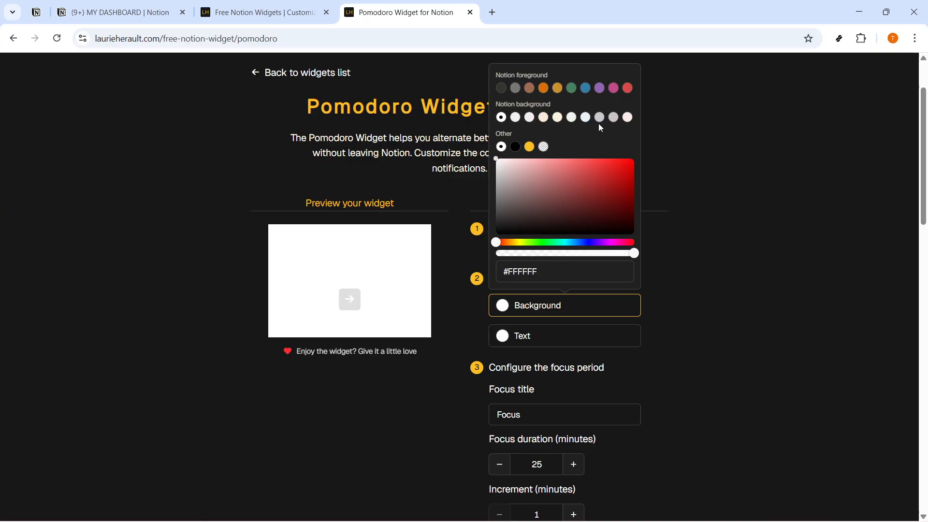
{"action": "left_click", "coordinate": [629, 119]}
{"action": "left_click", "coordinate": [613, 118]}
{"action": "left_click", "coordinate": [600, 118]}
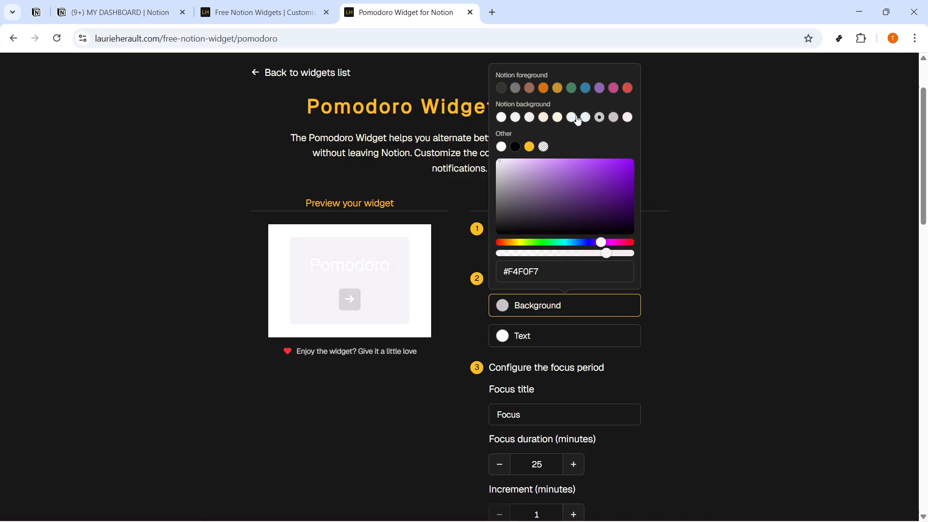
{"action": "left_click", "coordinate": [585, 118]}
{"action": "left_click", "coordinate": [571, 119]}
{"action": "left_click", "coordinate": [557, 119]}
{"action": "left_click", "coordinate": [543, 119]}
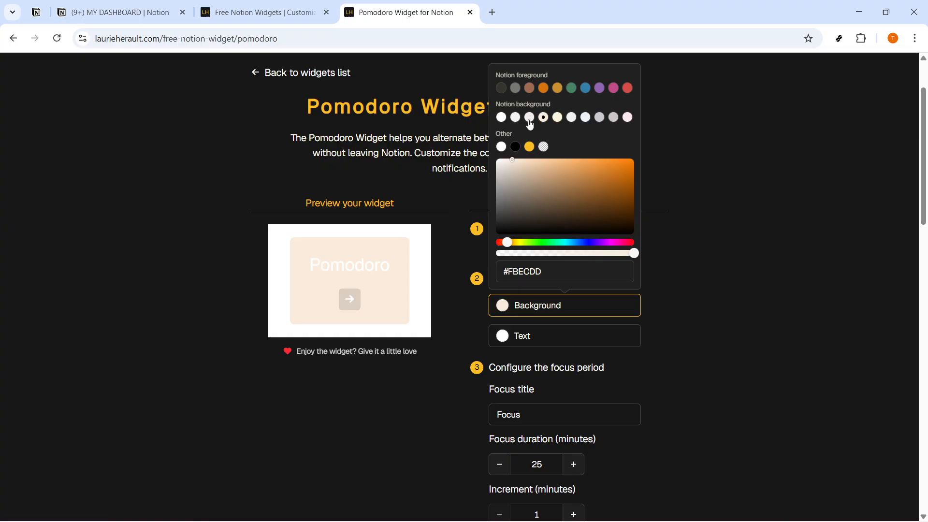
{"action": "left_click", "coordinate": [530, 118]}
{"action": "left_click", "coordinate": [516, 119]}
{"action": "left_click", "coordinate": [501, 147]}
{"action": "left_click", "coordinate": [515, 147]}
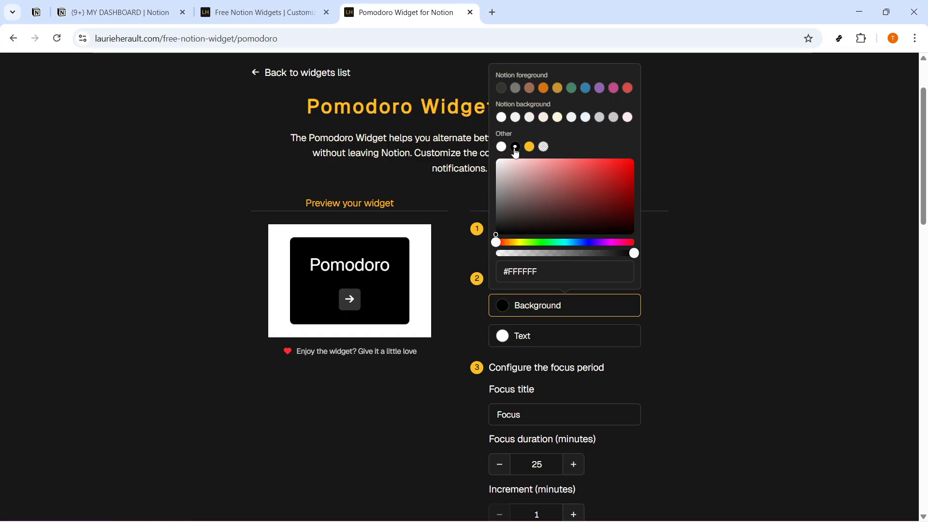
{"action": "left_click", "coordinate": [530, 147]}
{"action": "left_click", "coordinate": [543, 147]}
{"action": "left_click", "coordinate": [557, 88]}
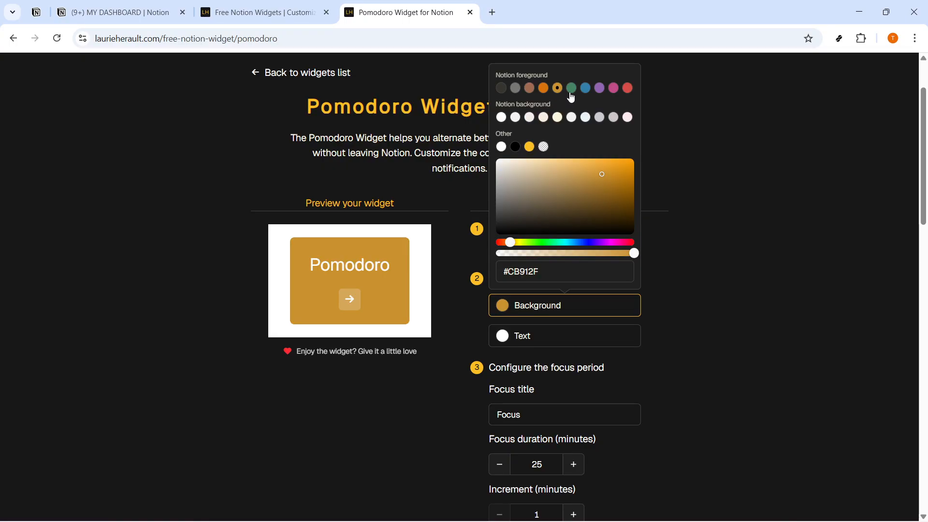
{"action": "left_click", "coordinate": [570, 89]}
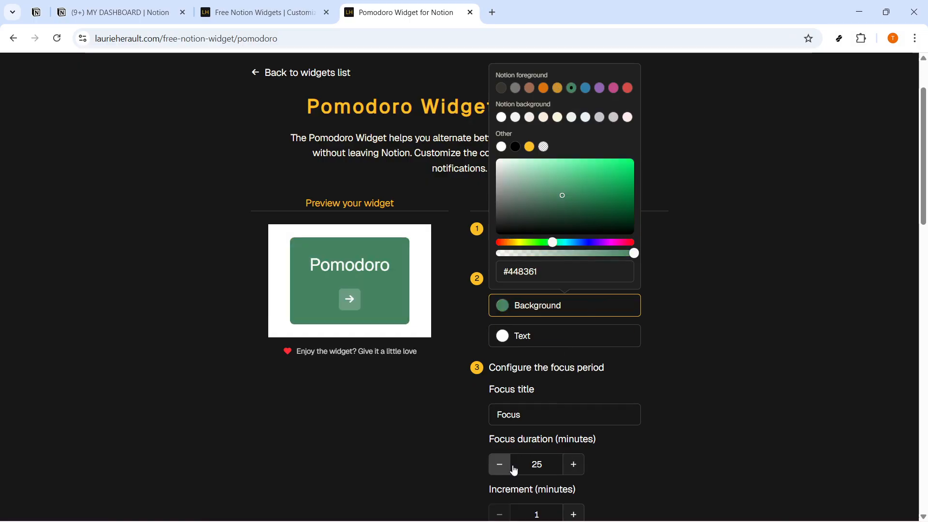
Step: Review the focus and break period settings and copy the Pomodoro widget's URL
{"action": "double_click", "coordinate": [531, 464]}
{"action": "scroll", "coordinate": [545, 456], "scroll_direction": "down", "scroll_amount": 5}
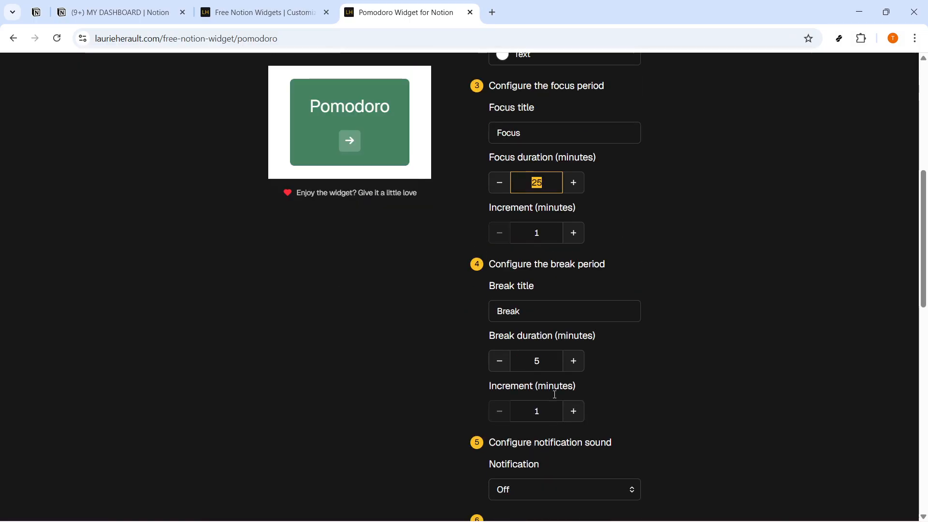
{"action": "left_click", "coordinate": [548, 230]}
{"action": "double_click", "coordinate": [544, 313]}
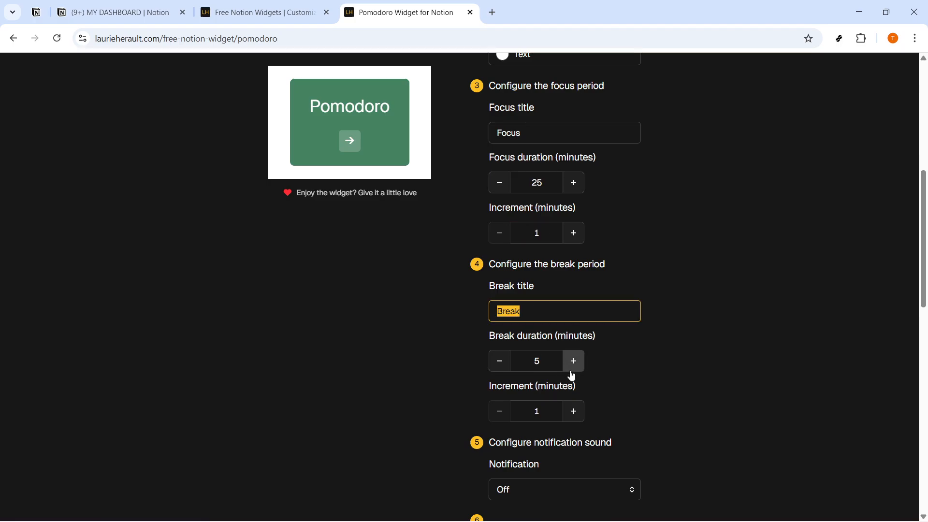
{"action": "scroll", "coordinate": [574, 363], "scroll_direction": "down", "scroll_amount": 5}
{"action": "left_click", "coordinate": [564, 270]}
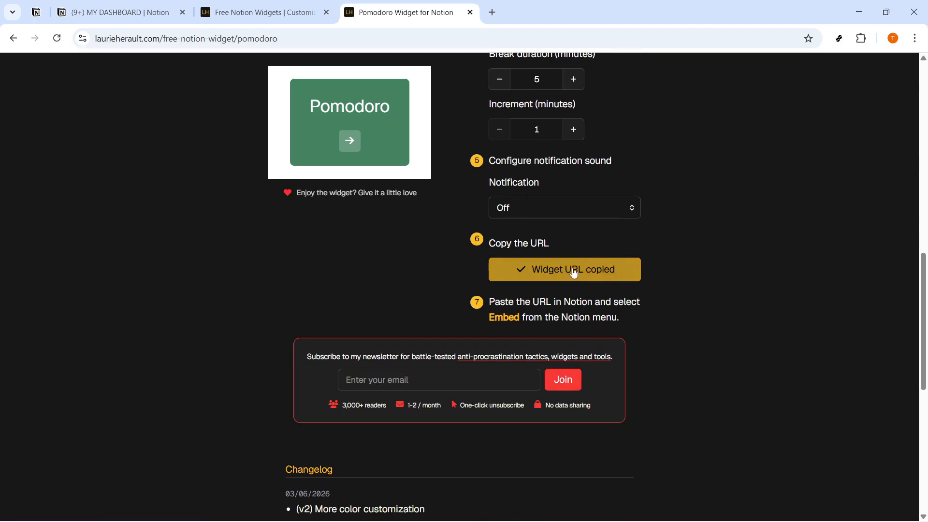
{"action": "scroll", "coordinate": [613, 289], "scroll_direction": "up", "scroll_amount": 5}
{"action": "scroll", "coordinate": [615, 314], "scroll_direction": "up", "scroll_amount": 6}
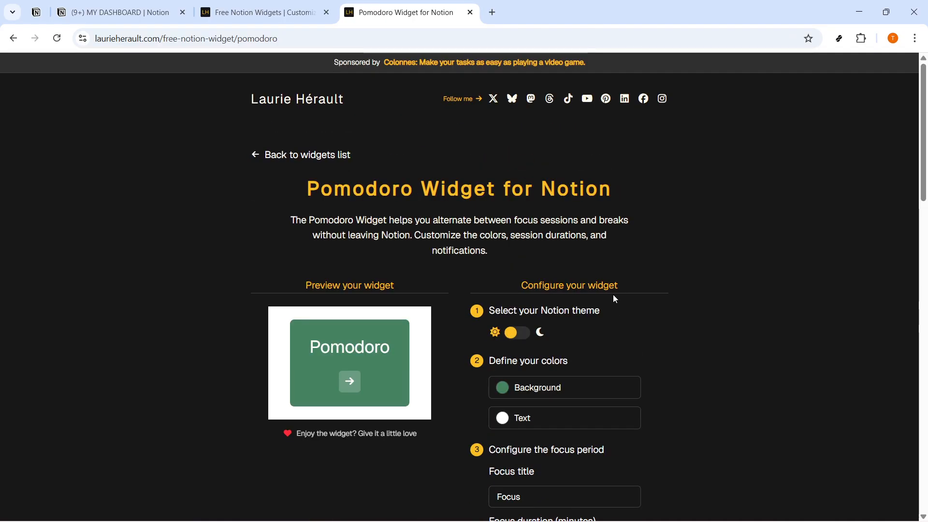
Step: Switch to the MY DASHBOARD page in Notion and embed the copied Pomodoro widget URL below the title
{"action": "left_click", "coordinate": [125, 15]}
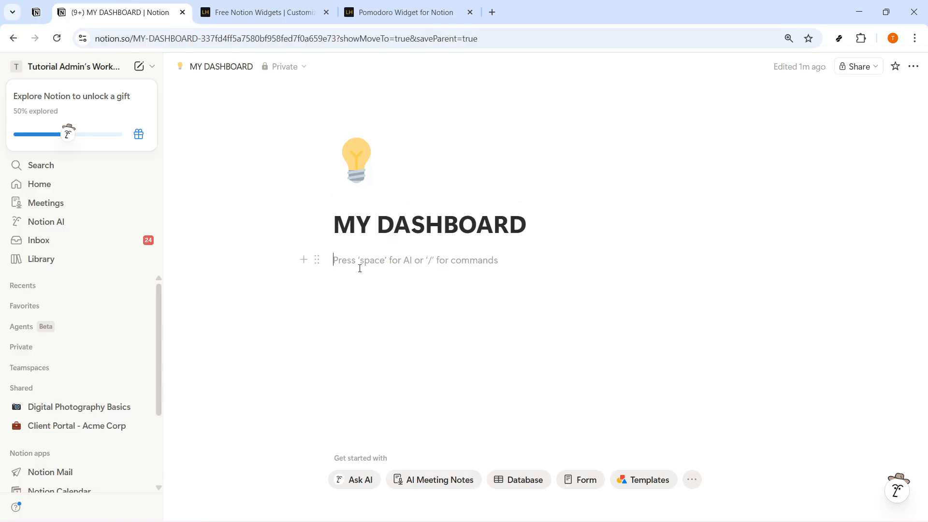
{"action": "type", "text": "/EMBED"}
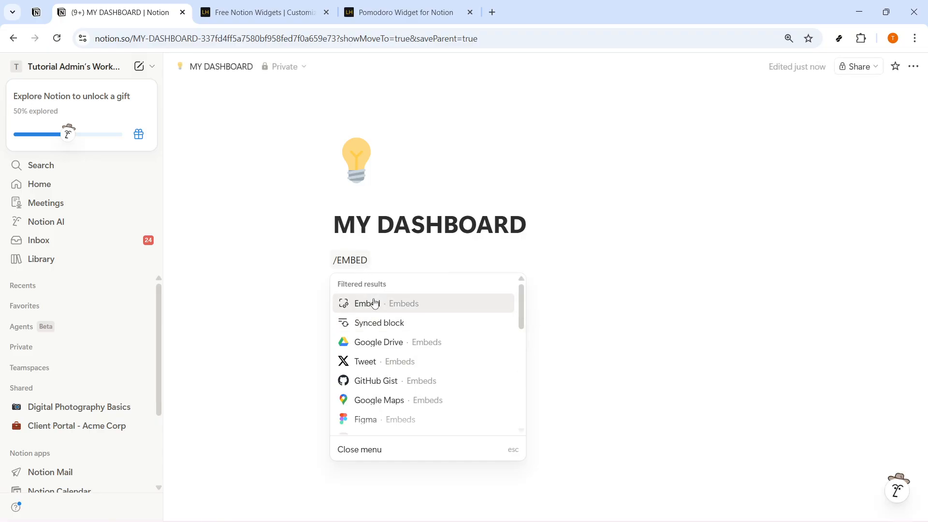
{"action": "left_click", "coordinate": [375, 303]}
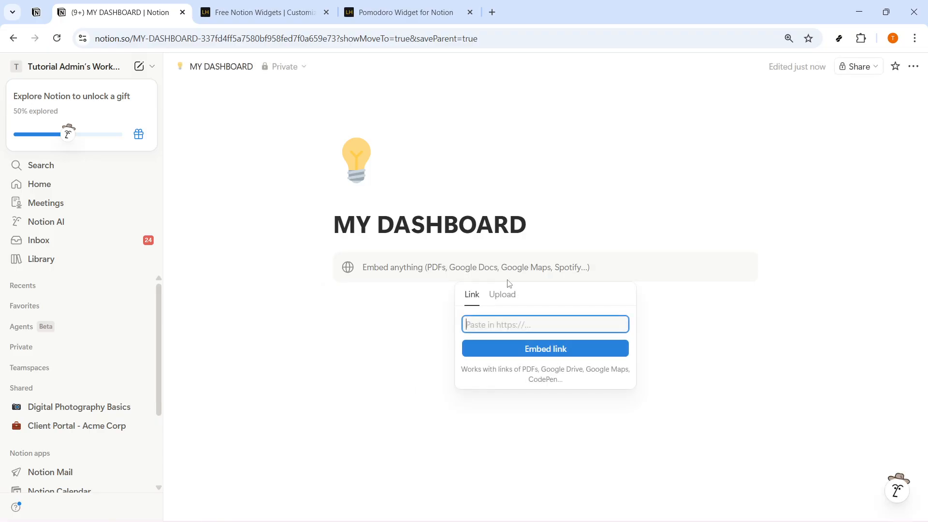
{"action": "key", "text": "ctrl+v"}
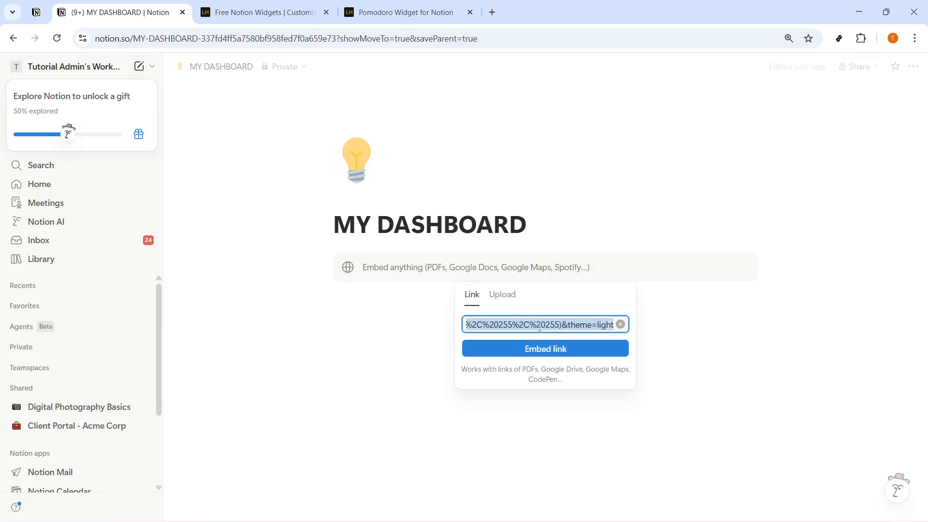
{"action": "left_click", "coordinate": [541, 349]}
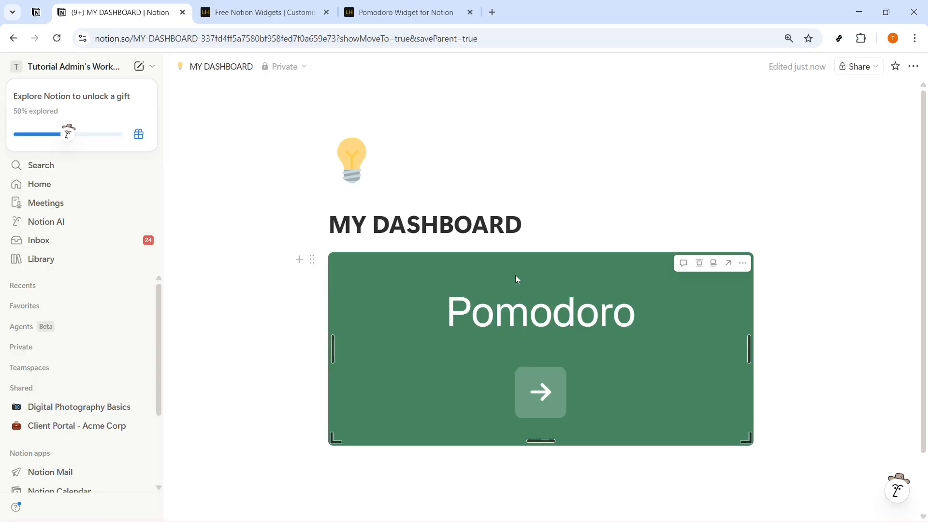
Step: Try the embedded Pomodoro widget's focus timer and shrink the embed to about half the text width
{"action": "left_click", "coordinate": [537, 407]}
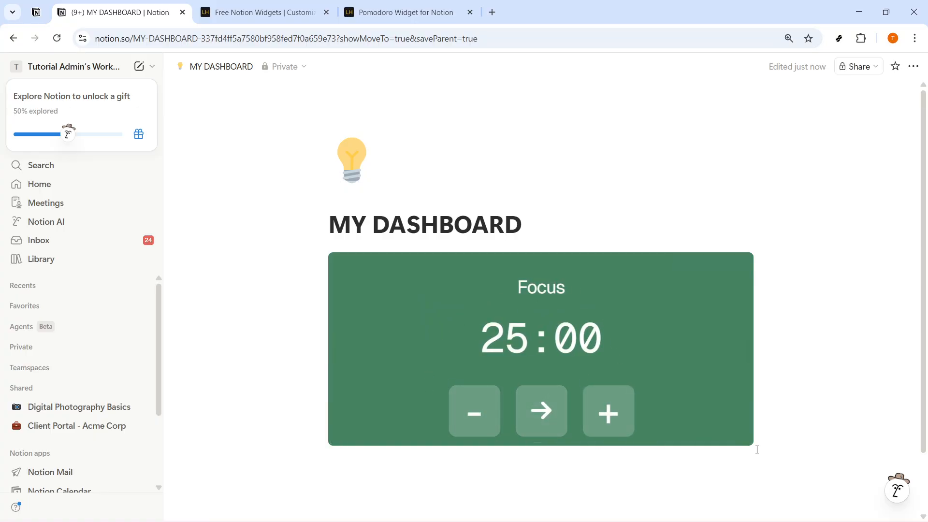
{"action": "left_click", "coordinate": [764, 462]}
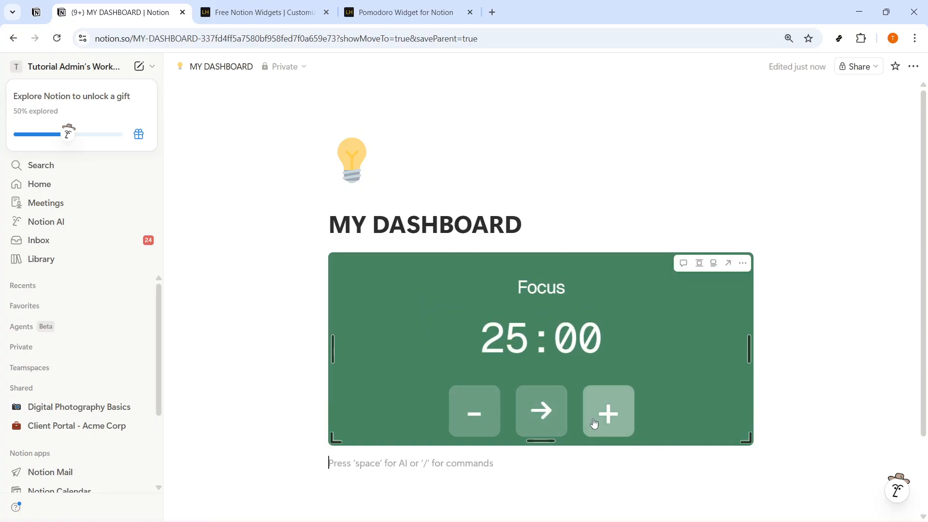
{"action": "left_click_drag", "start_coordinate": [745, 440], "coordinate": [690, 377]}
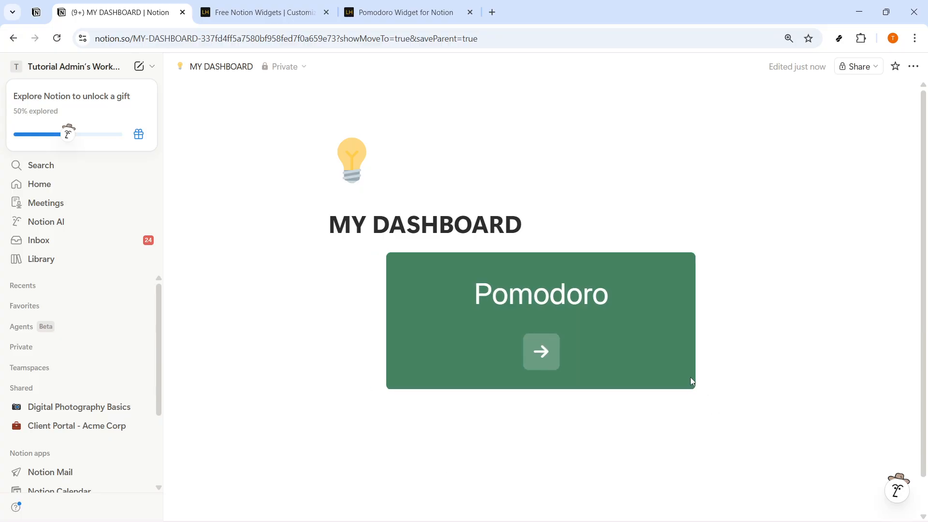
{"action": "left_click_drag", "start_coordinate": [692, 320], "coordinate": [649, 322]}
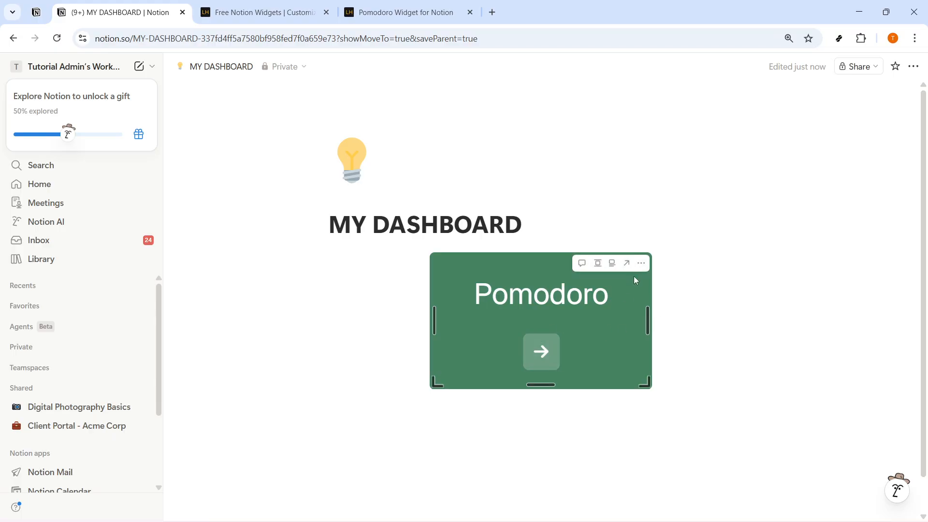
Step: Look over the Pomodoro embed's block actions and enlarge the embed to about three quarters of the text width
{"action": "left_click", "coordinate": [640, 264]}
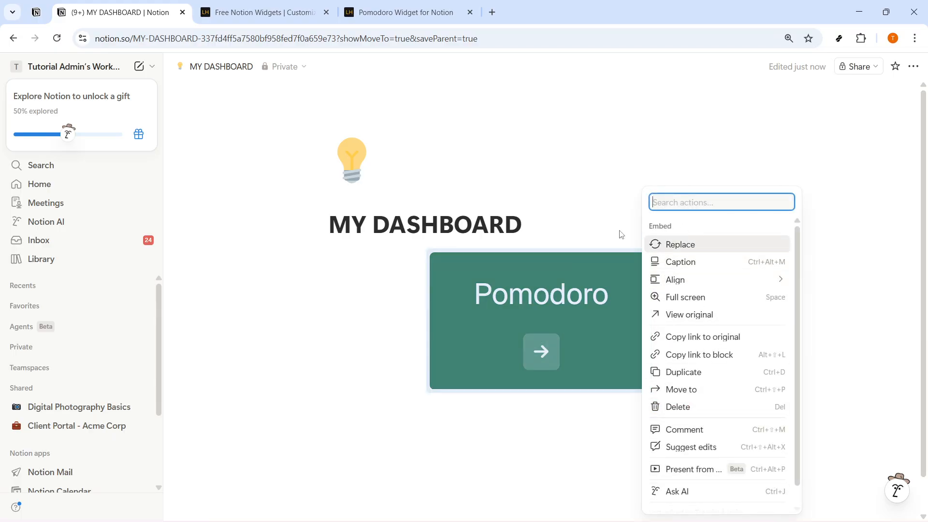
{"action": "left_click", "coordinate": [592, 352]}
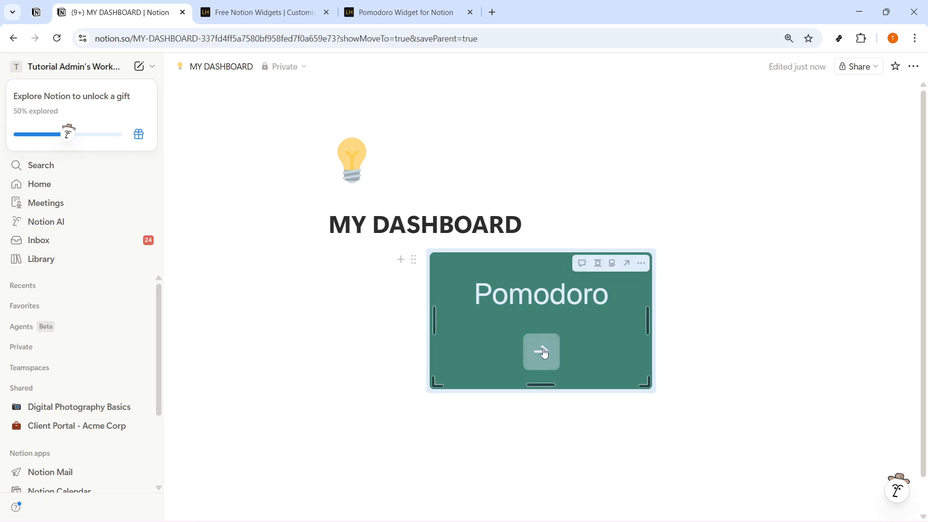
{"action": "left_click_drag", "start_coordinate": [644, 383], "coordinate": [700, 456]}
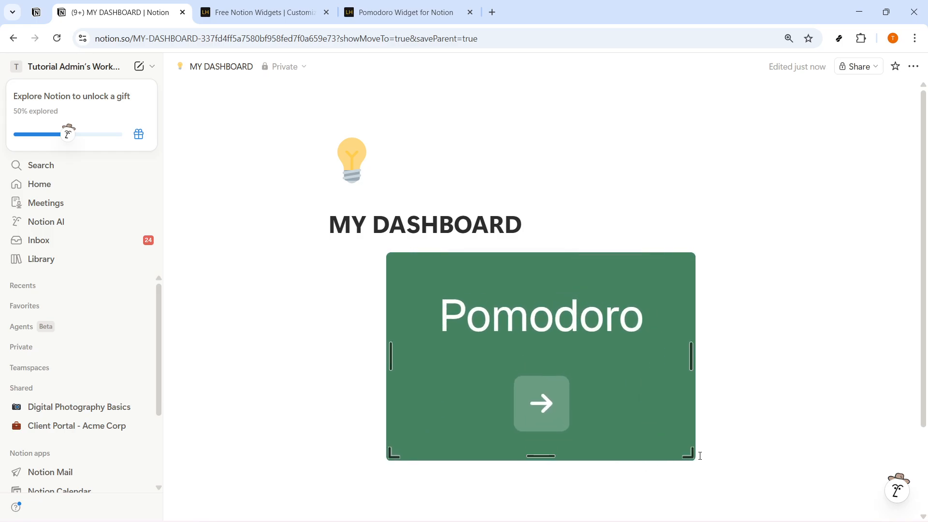
{"action": "left_click", "coordinate": [741, 451]}
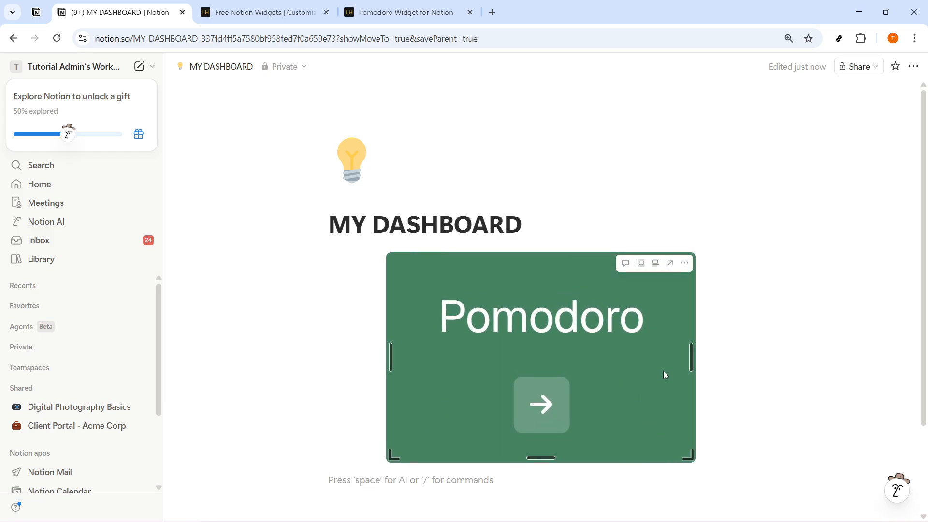
Step: Switch to the free Notion widgets page, browse the available widgets and open the Timer widget's page
{"action": "key", "text": "ctrl+Tab"}
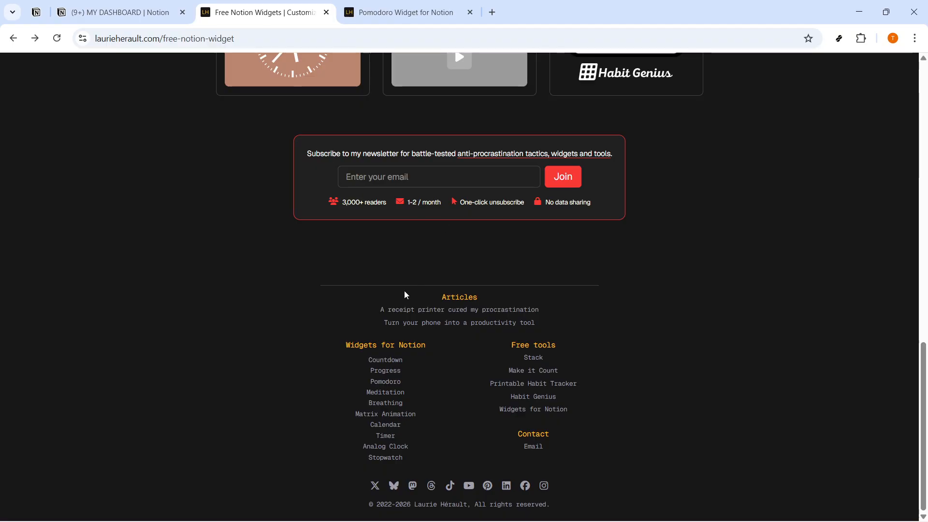
{"action": "scroll", "coordinate": [404, 296], "scroll_direction": "up", "scroll_amount": 15}
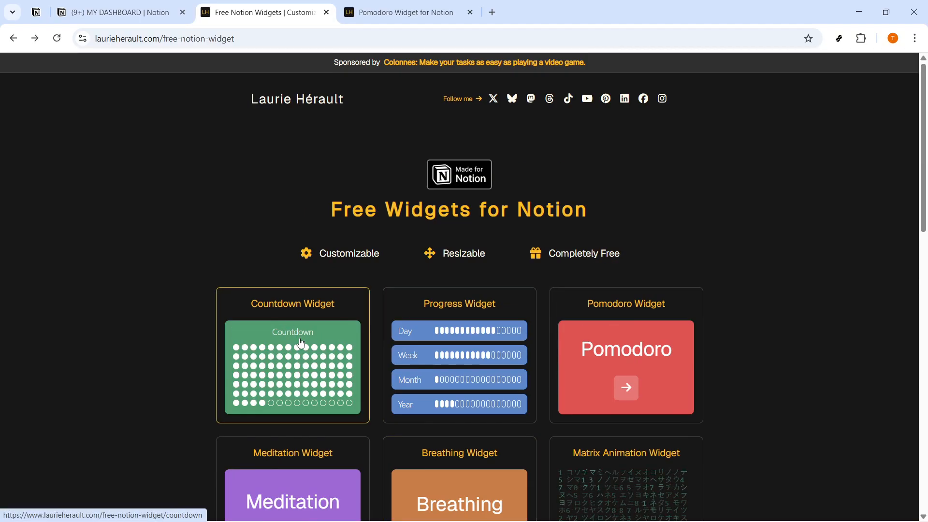
{"action": "scroll", "coordinate": [314, 377], "scroll_direction": "down", "scroll_amount": 15}
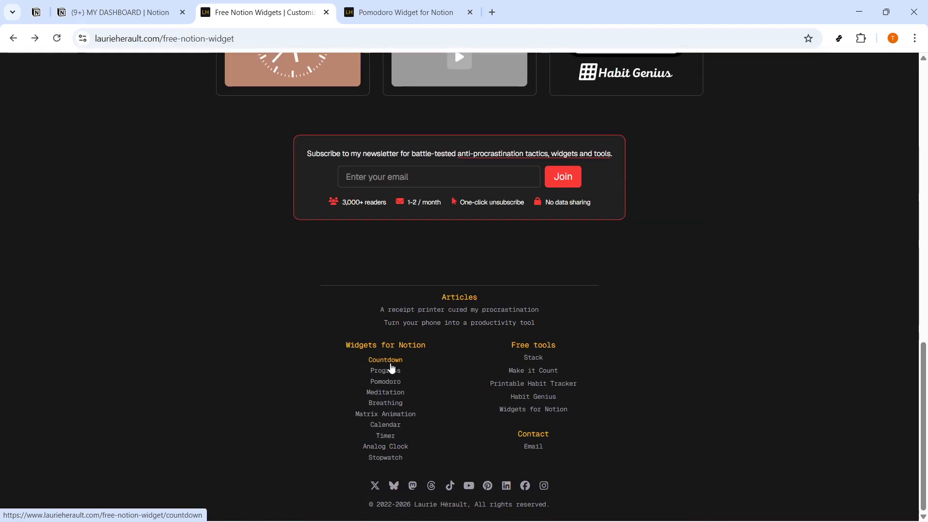
{"action": "left_click", "coordinate": [385, 436]}
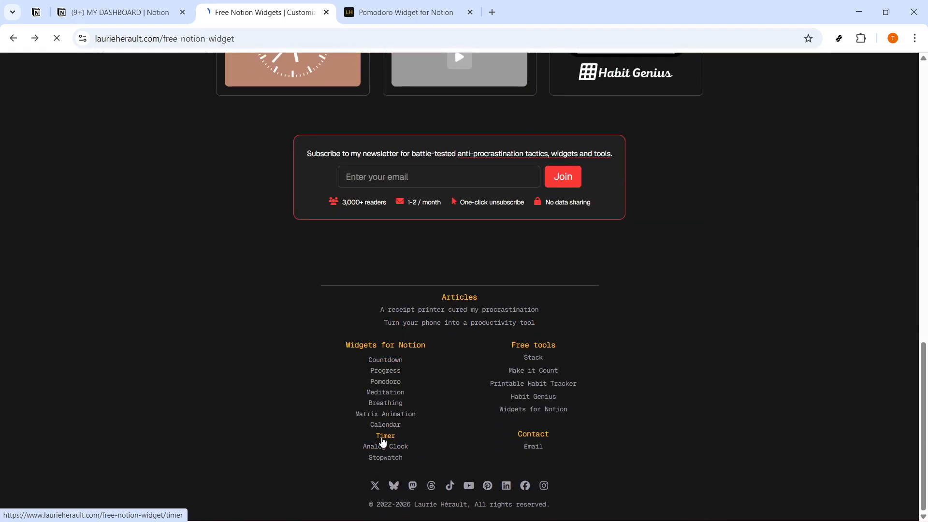
Step: Set the Timer widget's background to the Notion foreground pink, keep its white text, and copy the widget URL
{"action": "left_click", "coordinate": [544, 381]}
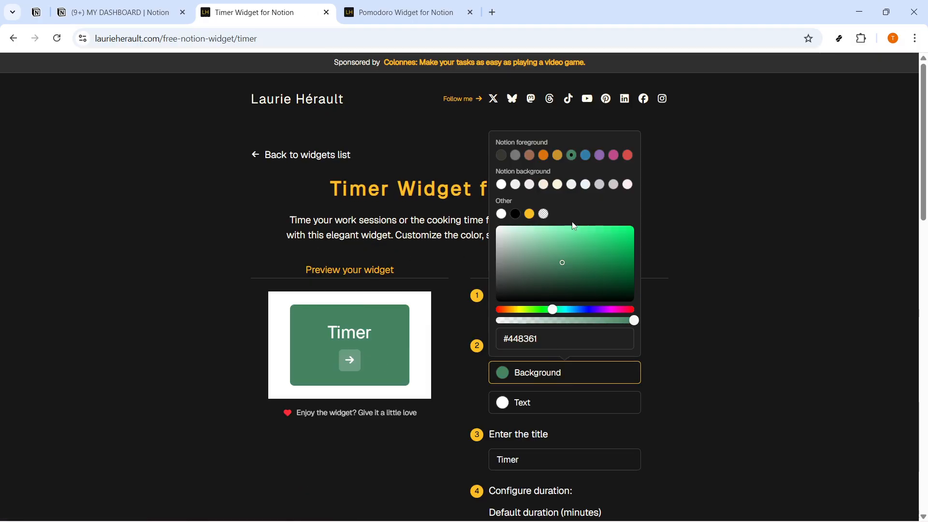
{"action": "left_click", "coordinate": [613, 156]}
{"action": "left_click", "coordinate": [559, 410]}
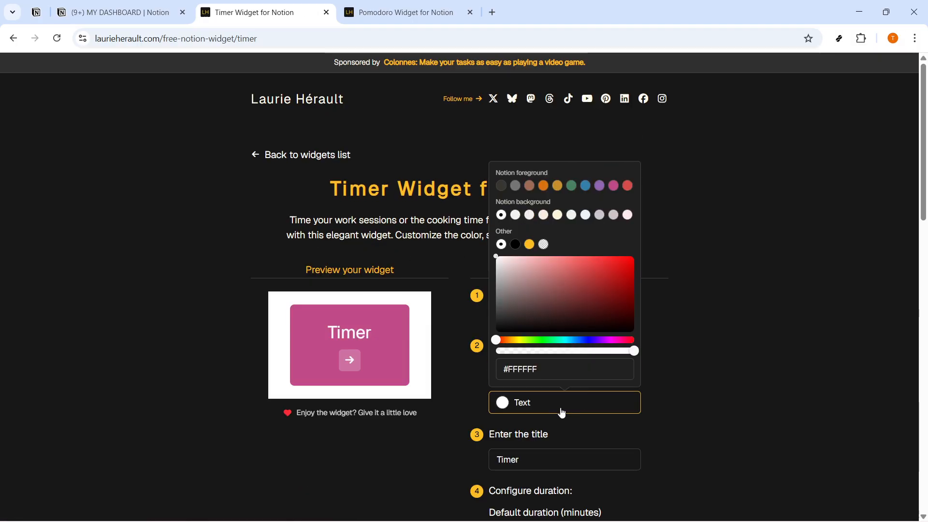
{"action": "left_click", "coordinate": [677, 440]}
{"action": "scroll", "coordinate": [570, 349], "scroll_direction": "down", "scroll_amount": 5}
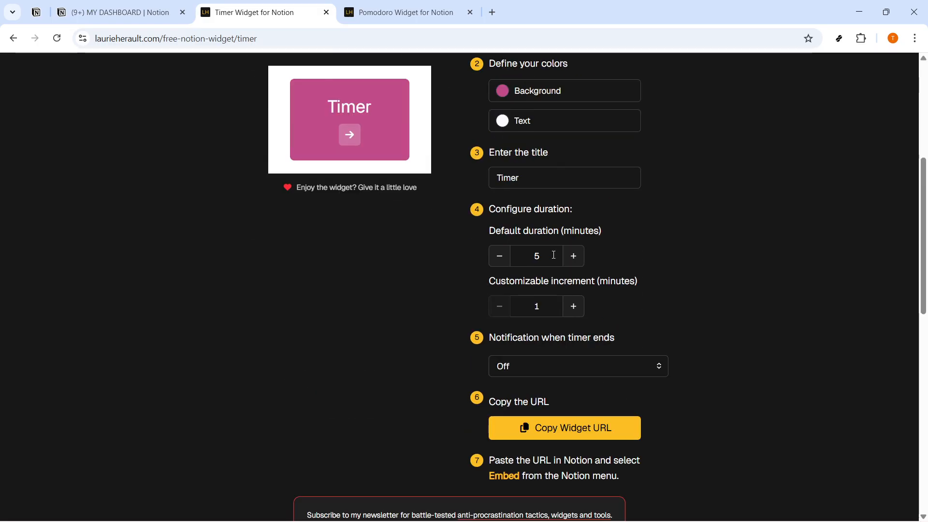
{"action": "left_click", "coordinate": [544, 309]}
{"action": "left_click", "coordinate": [566, 435]}
{"action": "scroll", "coordinate": [677, 435], "scroll_direction": "up", "scroll_amount": 8}
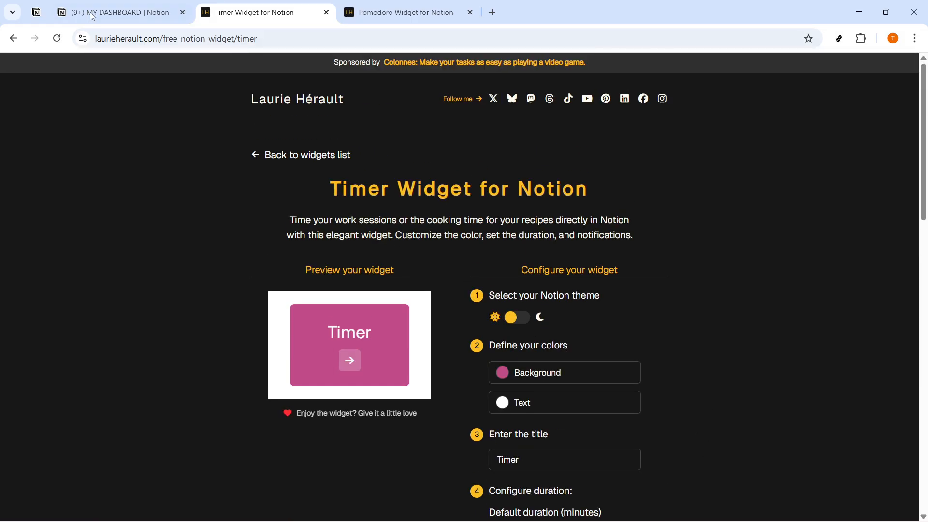
Step: Switch back to the MY DASHBOARD page and embed the copied Timer widget URL below the Pomodoro widget
{"action": "left_click", "coordinate": [116, 12]}
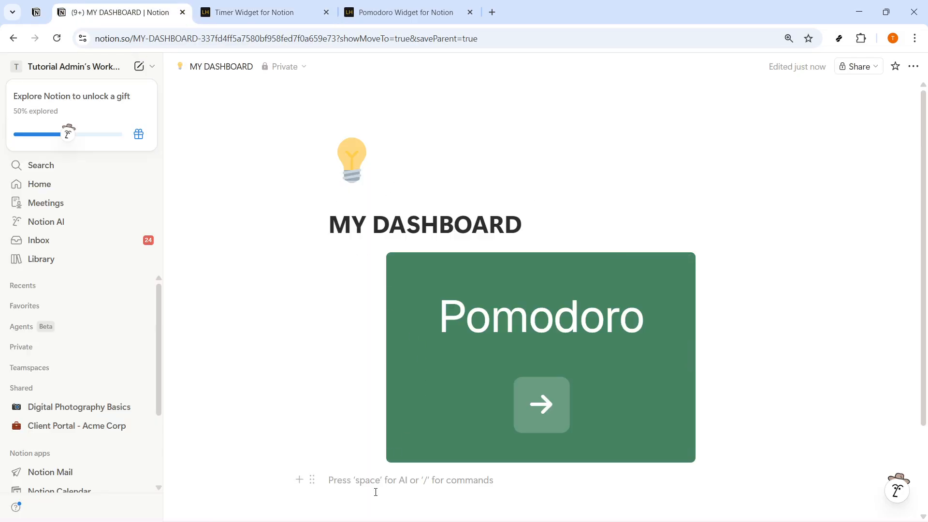
{"action": "type", "text": "/EMBED"}
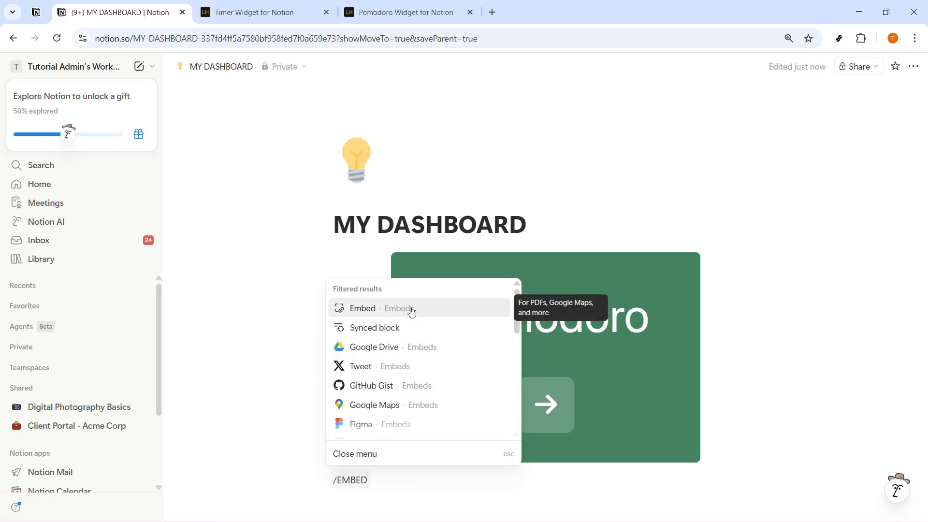
{"action": "left_click", "coordinate": [411, 311]}
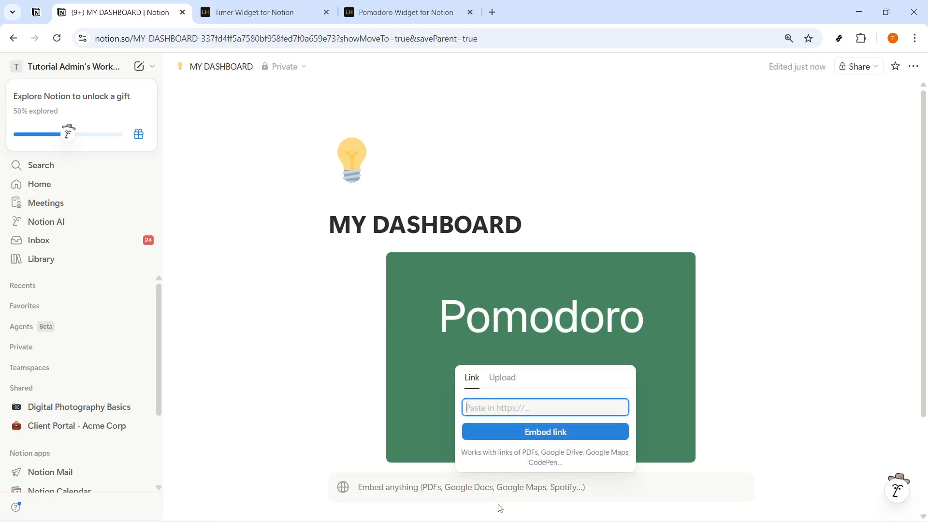
{"action": "key", "text": "ctrl+v"}
{"action": "left_click", "coordinate": [546, 434]}
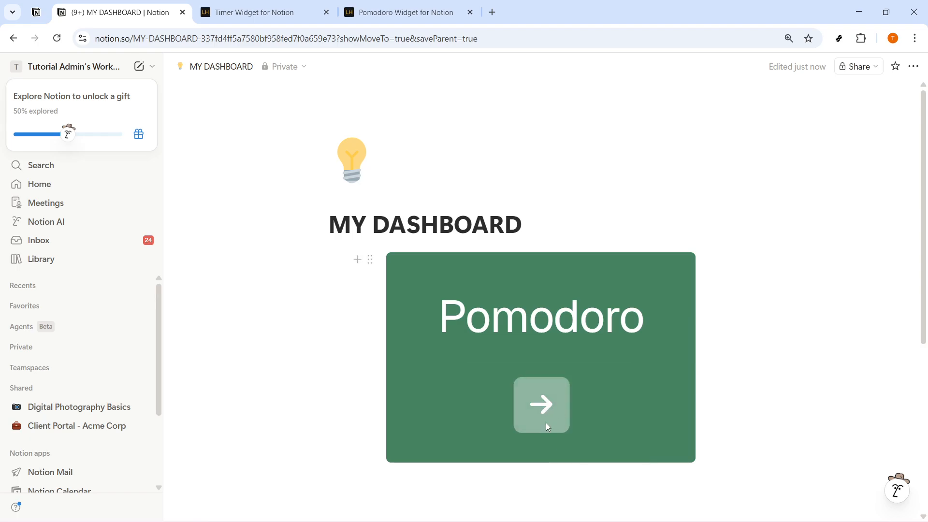
Step: Resize the Timer embed to about the same width as the Pomodoro embed, and test starting and resetting its timer
{"action": "scroll", "coordinate": [548, 427], "scroll_direction": "down", "scroll_amount": 6}
{"action": "left_click_drag", "start_coordinate": [748, 373], "coordinate": [678, 346]}
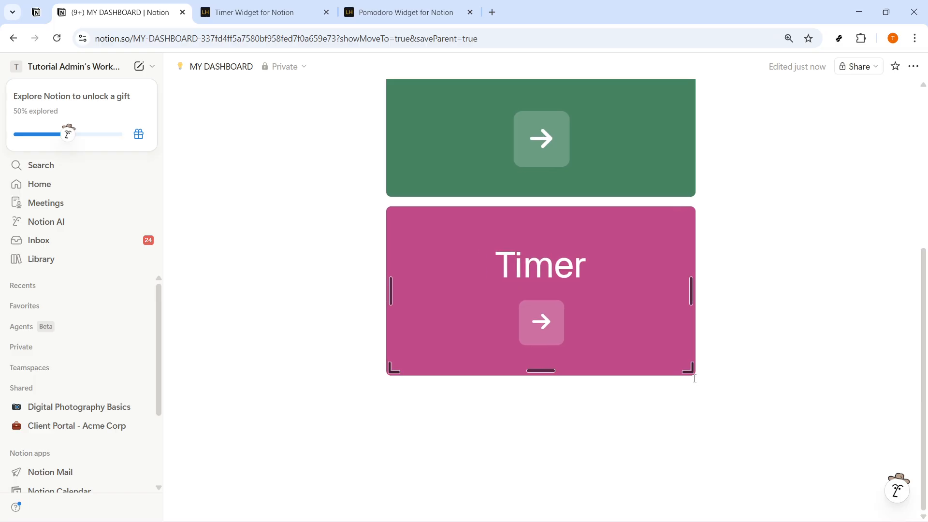
{"action": "left_click", "coordinate": [541, 321]}
{"action": "left_click", "coordinate": [538, 321]}
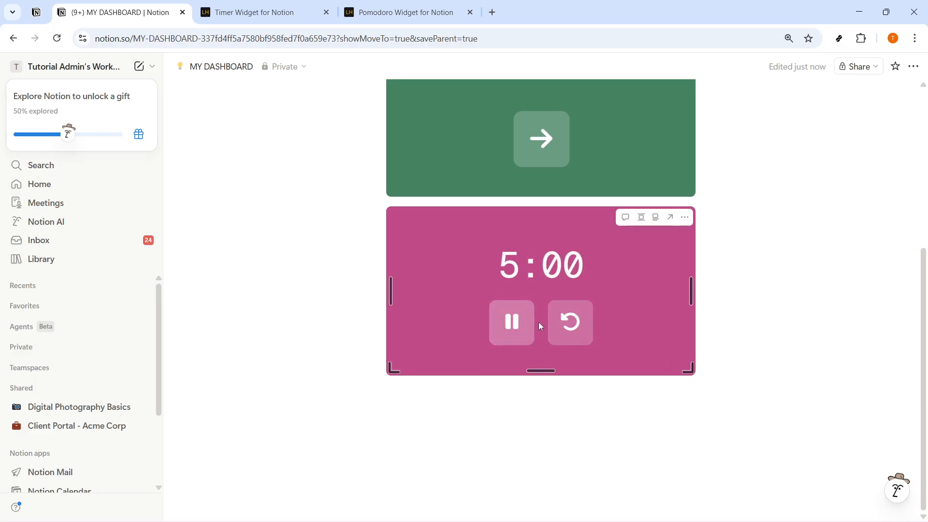
{"action": "left_click", "coordinate": [573, 334]}
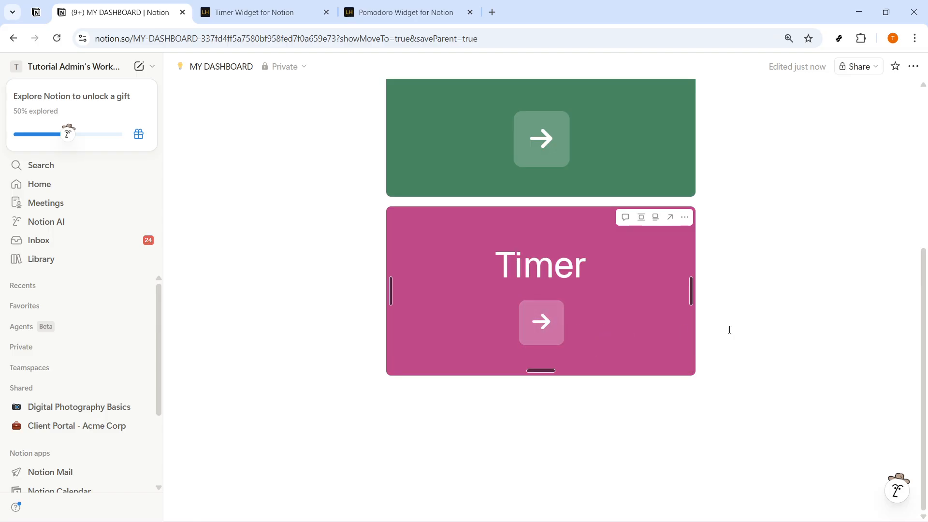
{"action": "scroll", "coordinate": [765, 370], "scroll_direction": "up", "scroll_amount": 5}
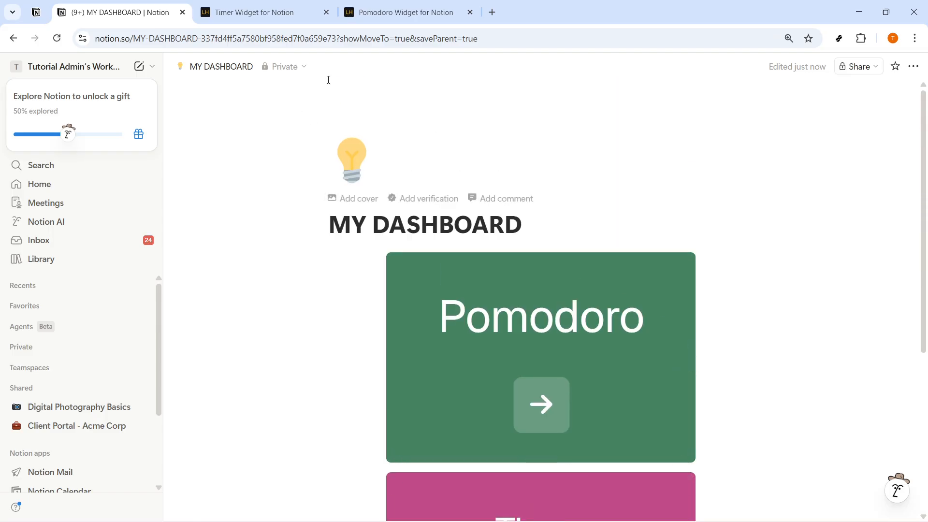
Step: Return to the free Notion widgets list and open the Progress widget's page to look over its options
{"action": "key", "text": "ctrl+Tab"}
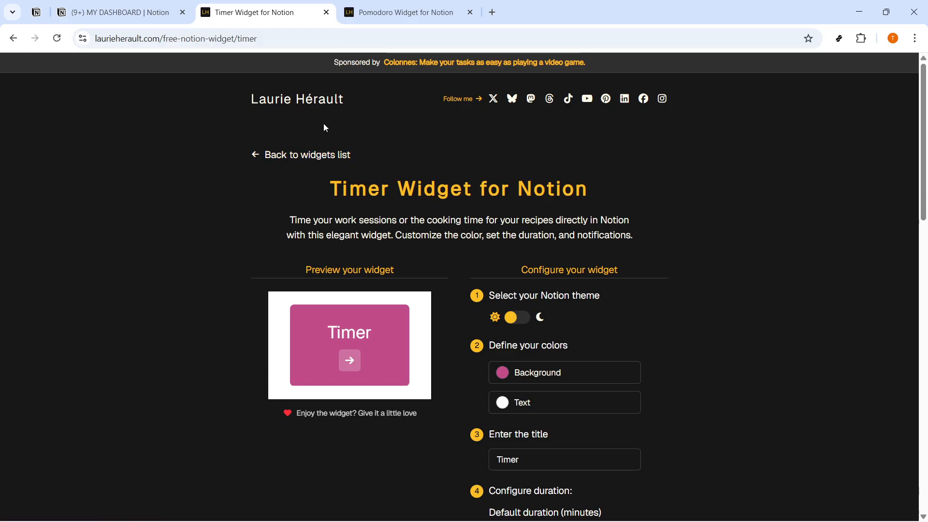
{"action": "left_click", "coordinate": [257, 157]}
{"action": "scroll", "coordinate": [402, 338], "scroll_direction": "down", "scroll_amount": 15}
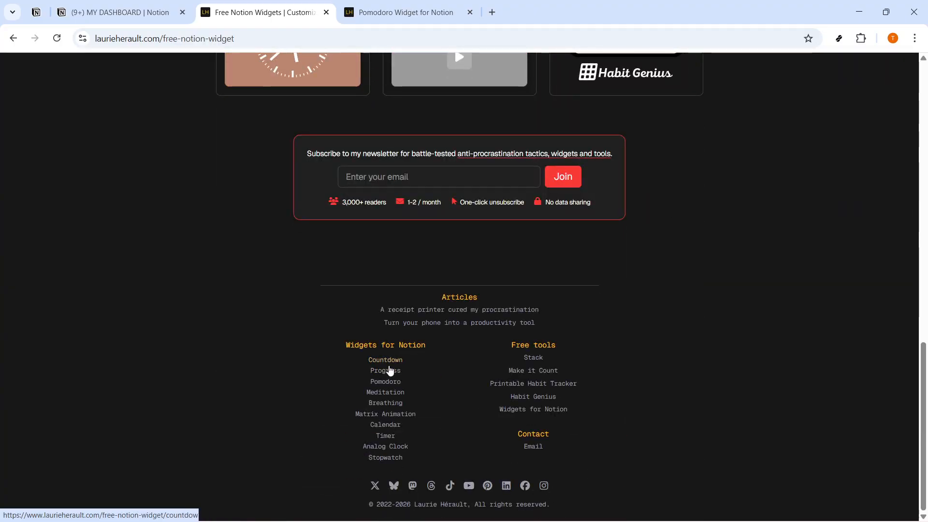
{"action": "left_click", "coordinate": [386, 373]}
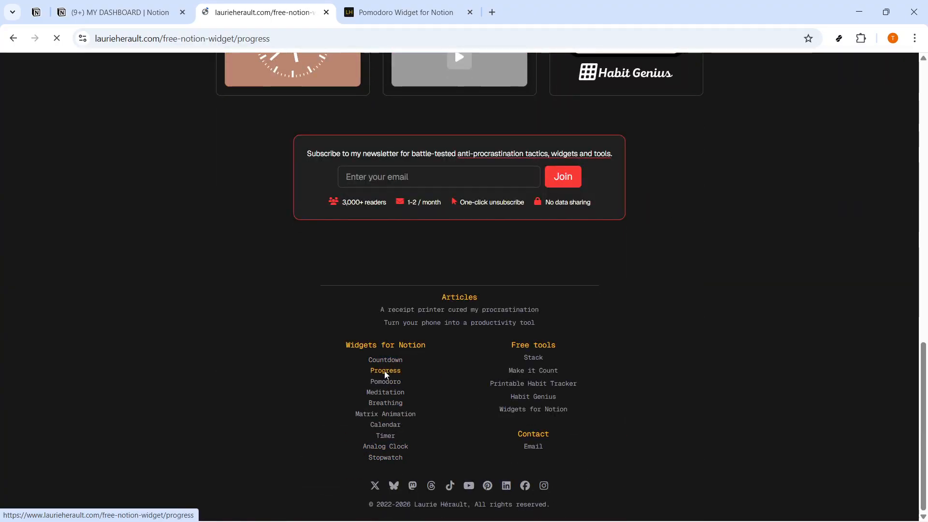
{"action": "scroll", "coordinate": [436, 350], "scroll_direction": "down", "scroll_amount": 5}
{"action": "scroll", "coordinate": [492, 301], "scroll_direction": "up", "scroll_amount": 5}
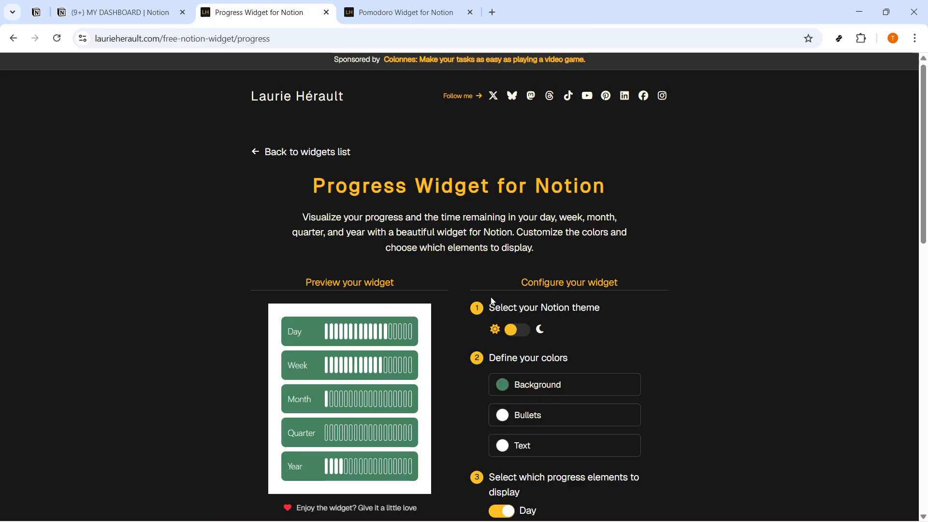
Step: Try the Progress widget's dark theme, return to light, and set its background to the Notion foreground purple #9065B0
{"action": "left_click", "coordinate": [518, 332]}
{"action": "left_click", "coordinate": [518, 333]}
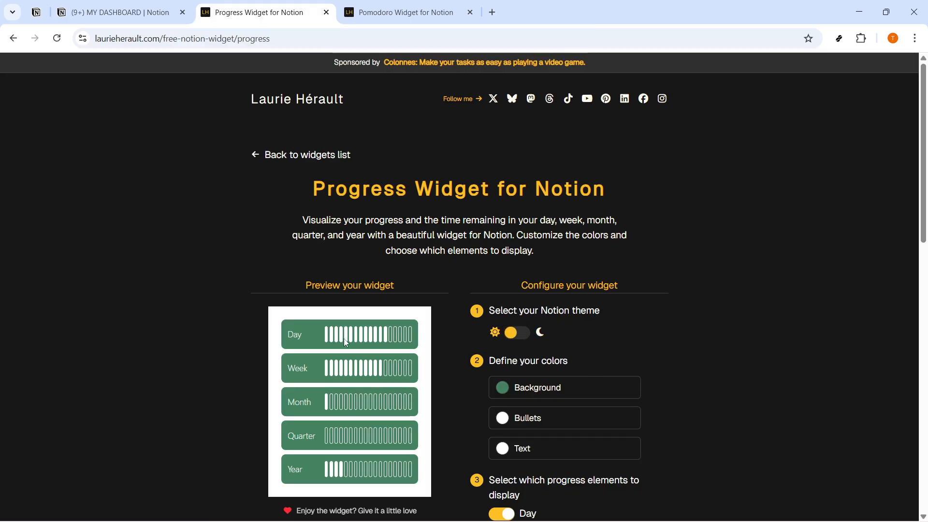
{"action": "left_click", "coordinate": [557, 400]}
{"action": "left_click", "coordinate": [601, 170]}
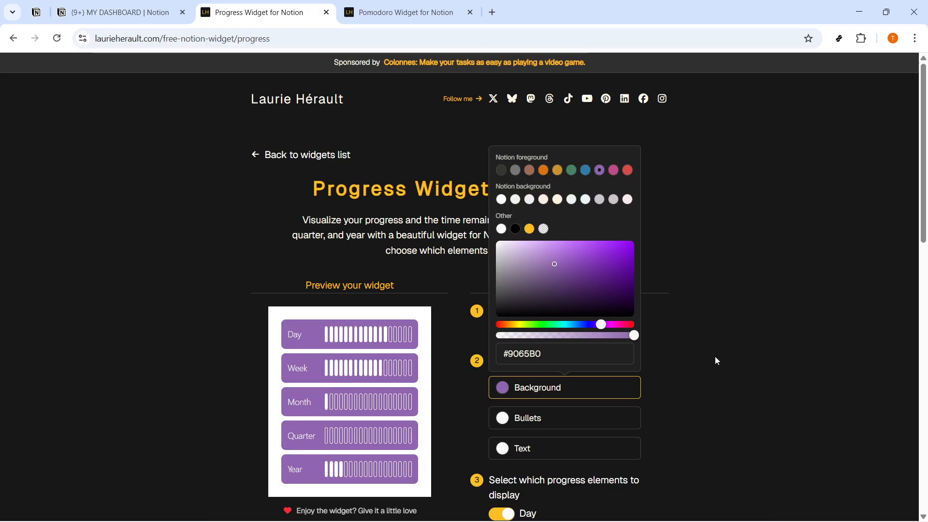
Step: Try switching the Progress widget's Day, Week, Month, Quarter and Year elements off and back on
{"action": "left_click", "coordinate": [715, 356]}
{"action": "scroll", "coordinate": [554, 425], "scroll_direction": "down", "scroll_amount": 5}
{"action": "left_click", "coordinate": [505, 230]}
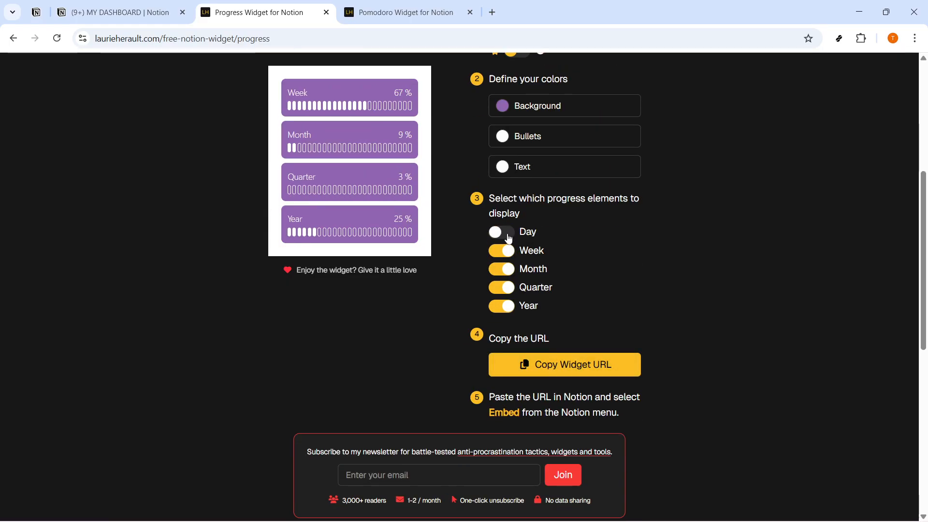
{"action": "left_click", "coordinate": [505, 232]}
{"action": "left_click", "coordinate": [502, 251]}
{"action": "left_click", "coordinate": [502, 269]}
{"action": "left_click", "coordinate": [504, 289]}
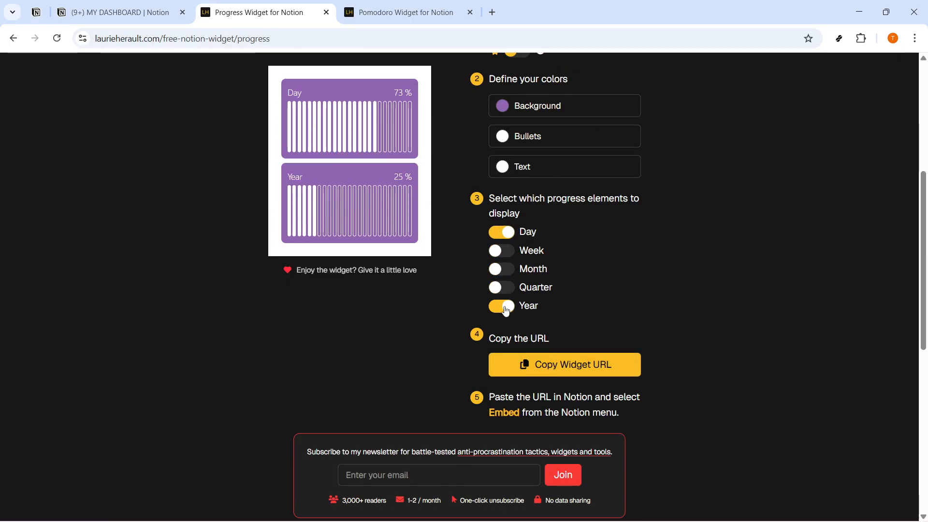
{"action": "left_click", "coordinate": [504, 306]}
{"action": "left_click", "coordinate": [512, 250]}
{"action": "left_click", "coordinate": [510, 269]}
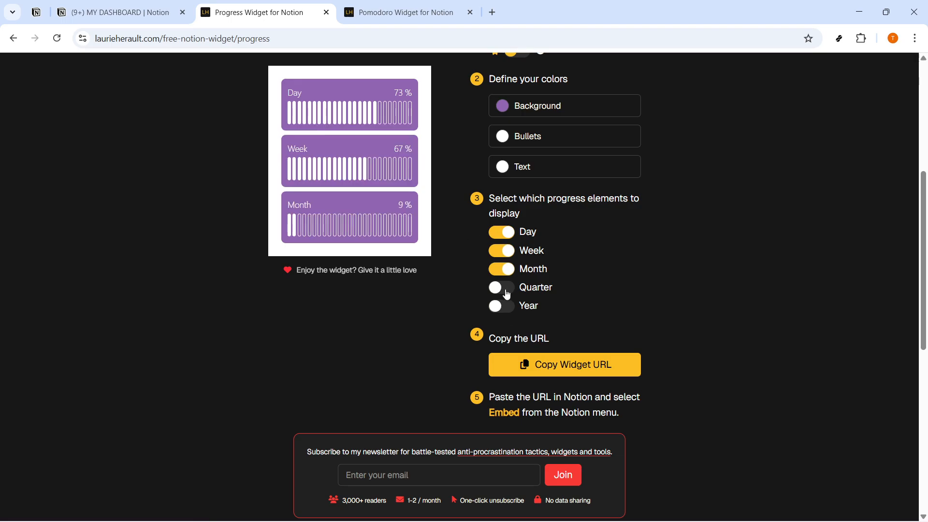
{"action": "left_click", "coordinate": [510, 287]}
{"action": "left_click", "coordinate": [510, 305]}
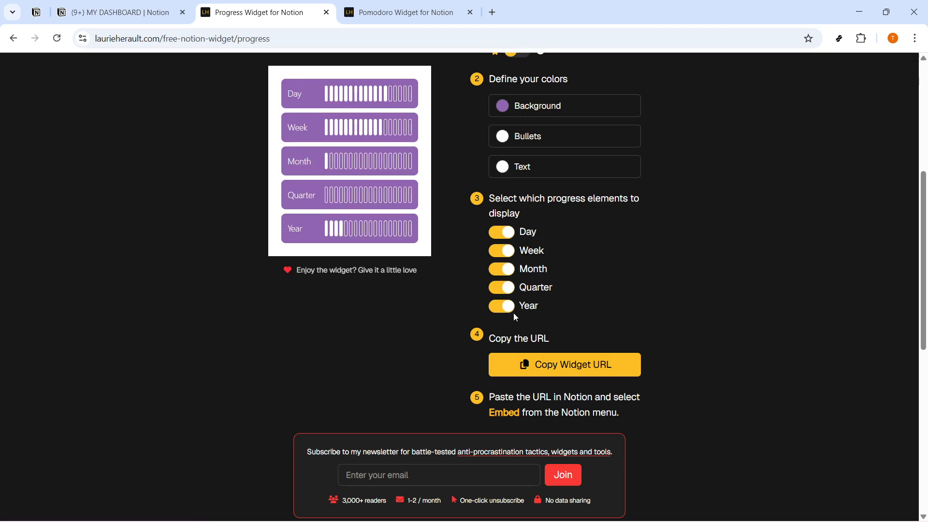
Step: Copy the Progress widget's URL and embed it below the Timer widget on the MY DASHBOARD page
{"action": "left_click", "coordinate": [556, 372]}
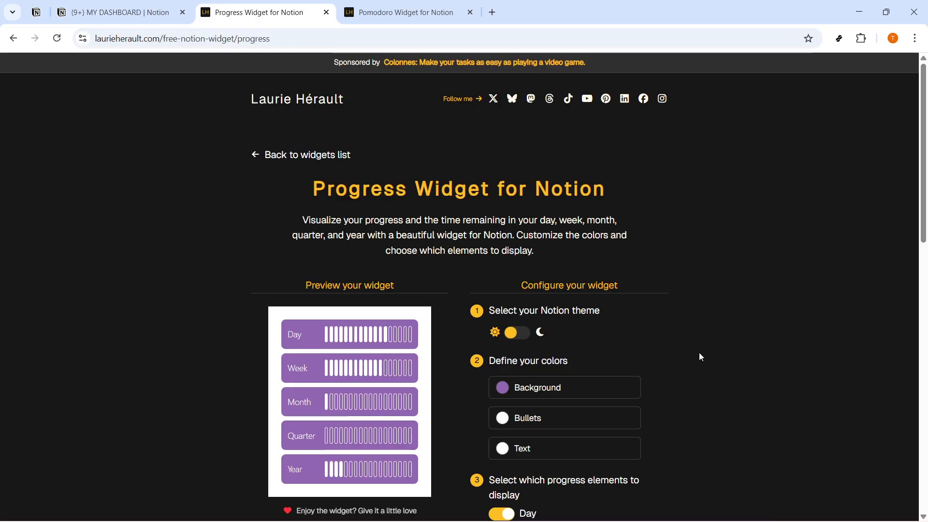
{"action": "key", "text": "ctrl+shift+Tab"}
{"action": "scroll", "coordinate": [517, 353], "scroll_direction": "down", "scroll_amount": 5}
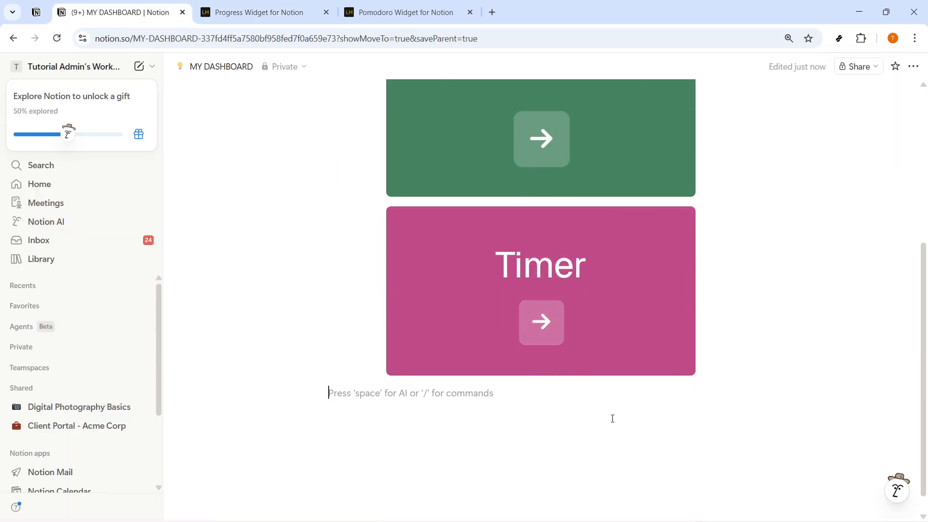
{"action": "type", "text": "/EMBED"}
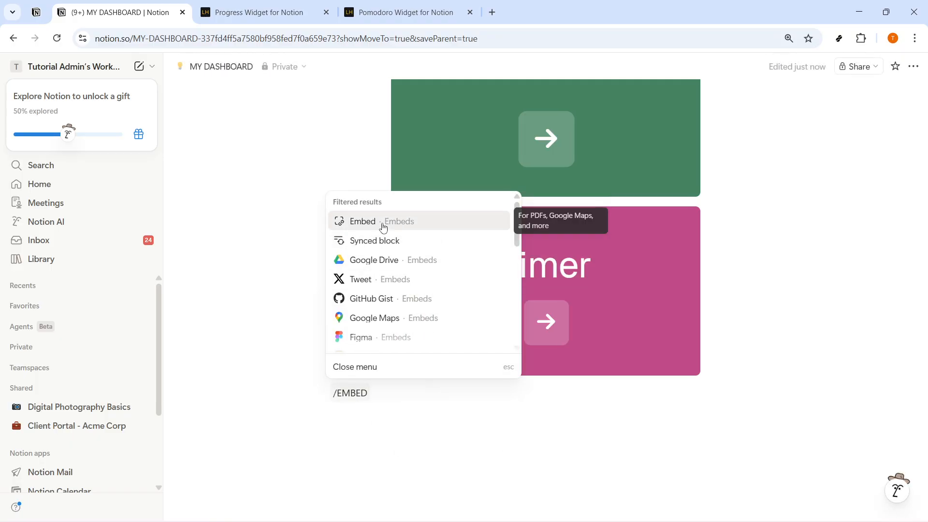
{"action": "left_click", "coordinate": [384, 228]}
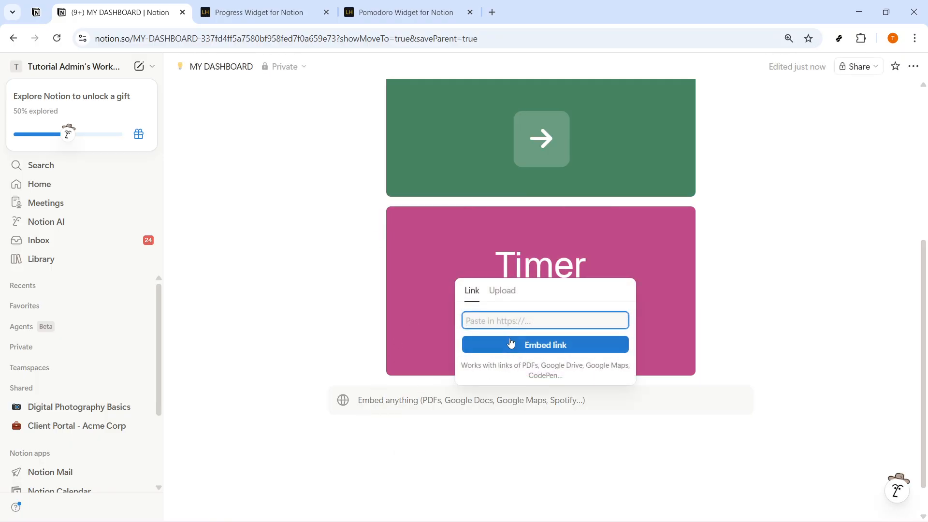
{"action": "key", "text": "ctrl+v"}
{"action": "triple_click", "coordinate": [540, 317]}
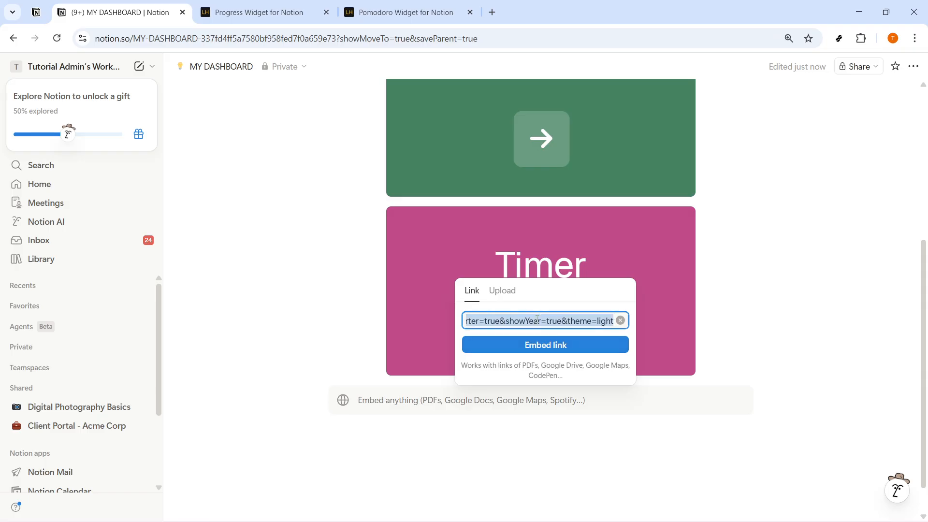
{"action": "left_click", "coordinate": [537, 345]}
{"action": "scroll", "coordinate": [573, 417], "scroll_direction": "down", "scroll_amount": 4}
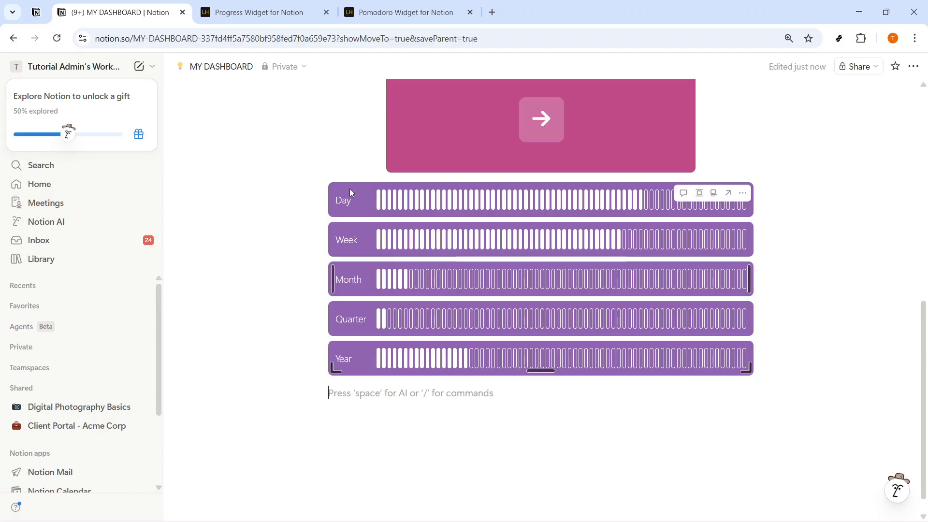
Step: Open the Pomodoro and Timer embeds' countdown screens and look over all three widgets on the dashboard
{"action": "left_click_drag", "start_coordinate": [312, 190], "coordinate": [319, 303]}
{"action": "left_click", "coordinate": [648, 410]}
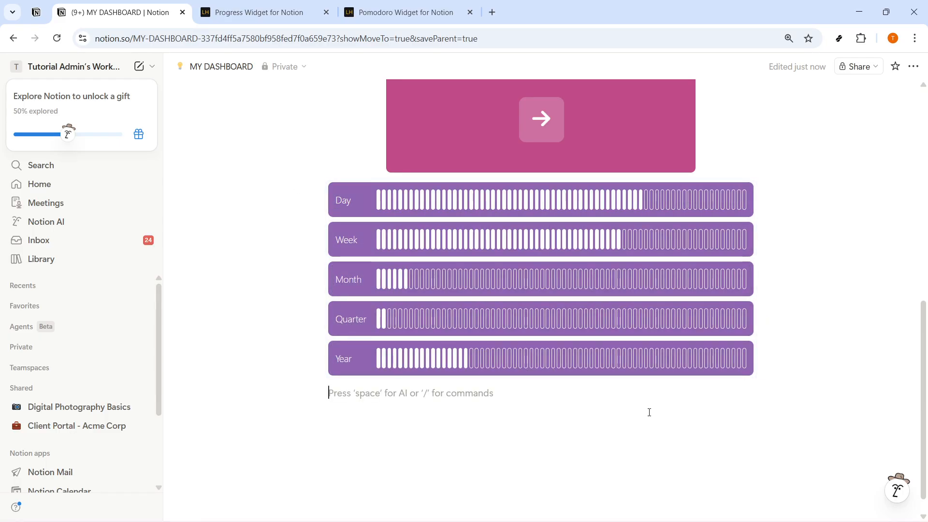
{"action": "scroll", "coordinate": [643, 413], "scroll_direction": "up", "scroll_amount": 10}
{"action": "left_click", "coordinate": [555, 392]}
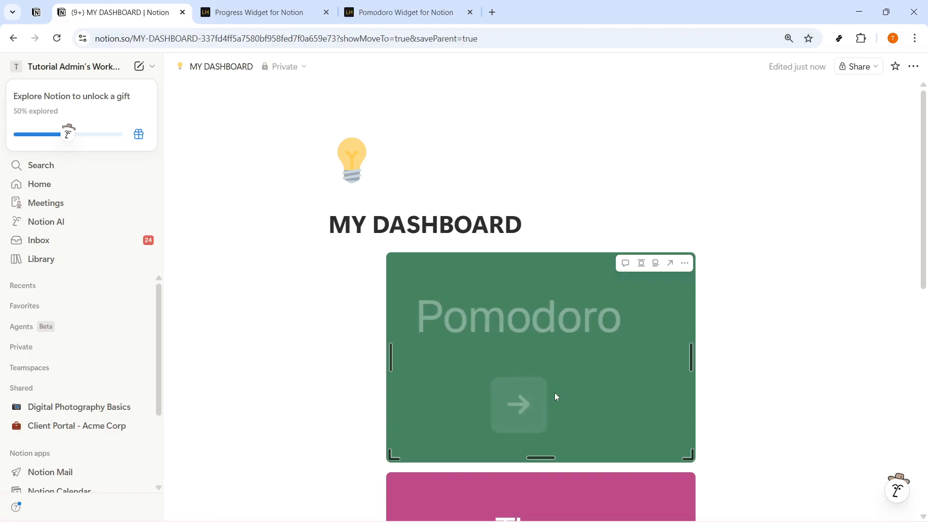
{"action": "scroll", "coordinate": [555, 320], "scroll_direction": "down", "scroll_amount": 6}
{"action": "left_click", "coordinate": [555, 320]}
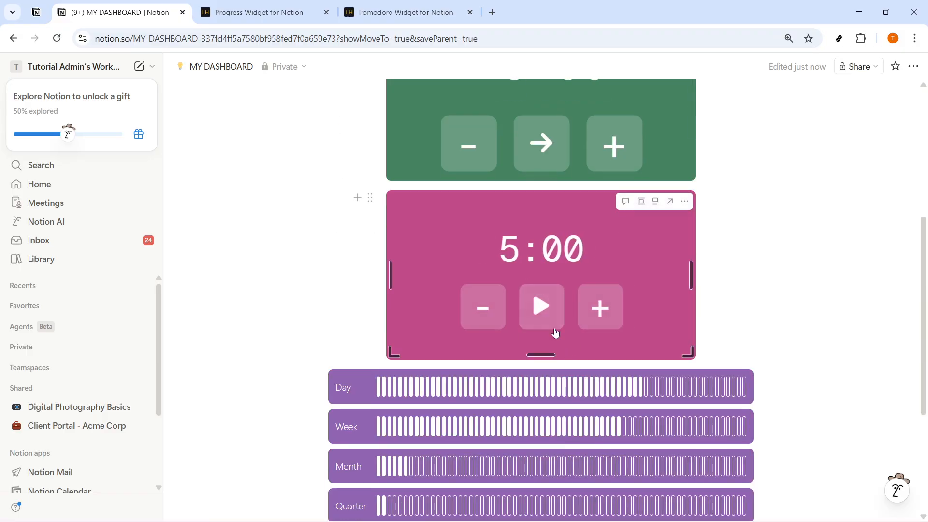
{"action": "scroll", "coordinate": [542, 300], "scroll_direction": "down", "scroll_amount": 4}
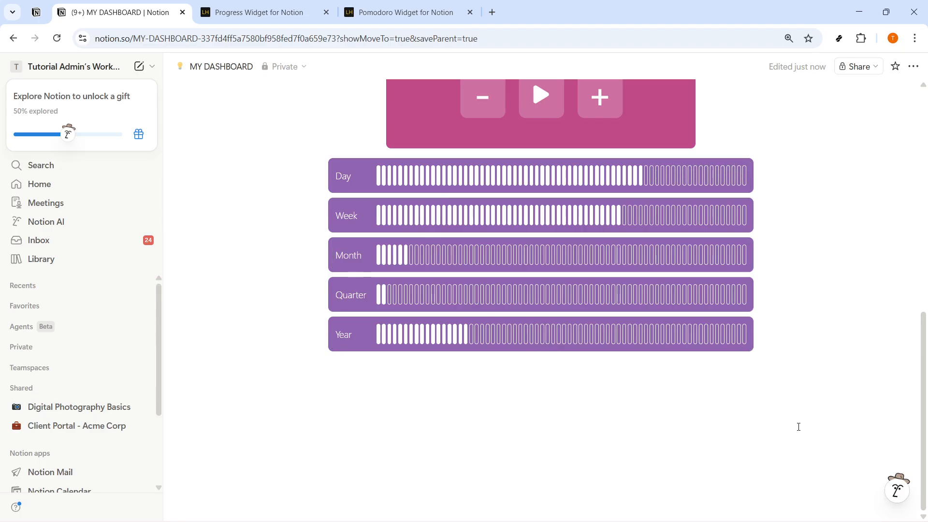
{"action": "scroll", "coordinate": [797, 425], "scroll_direction": "up", "scroll_amount": 10}
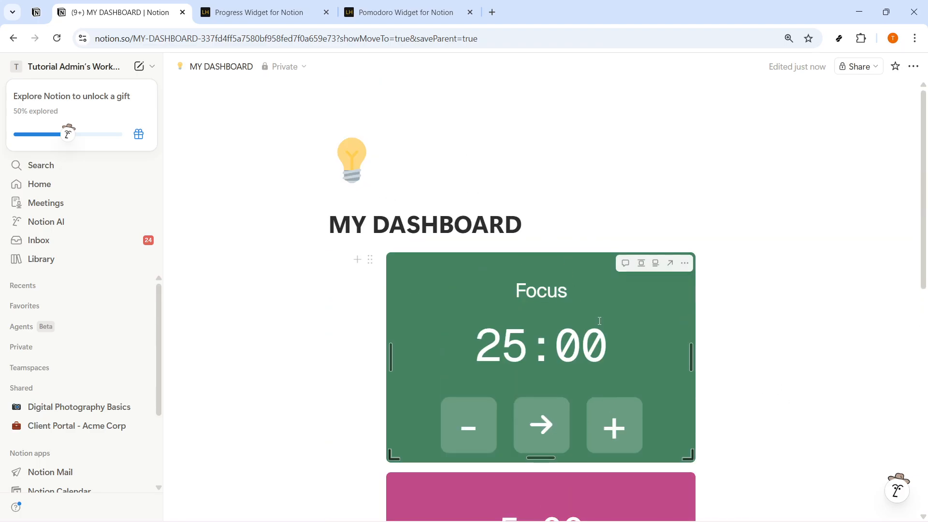
Step: Try shrinking the Pomodoro embed from its corner and enlarge it back to the Timer embed's width
{"action": "left_click_drag", "start_coordinate": [689, 454], "coordinate": [610, 371]}
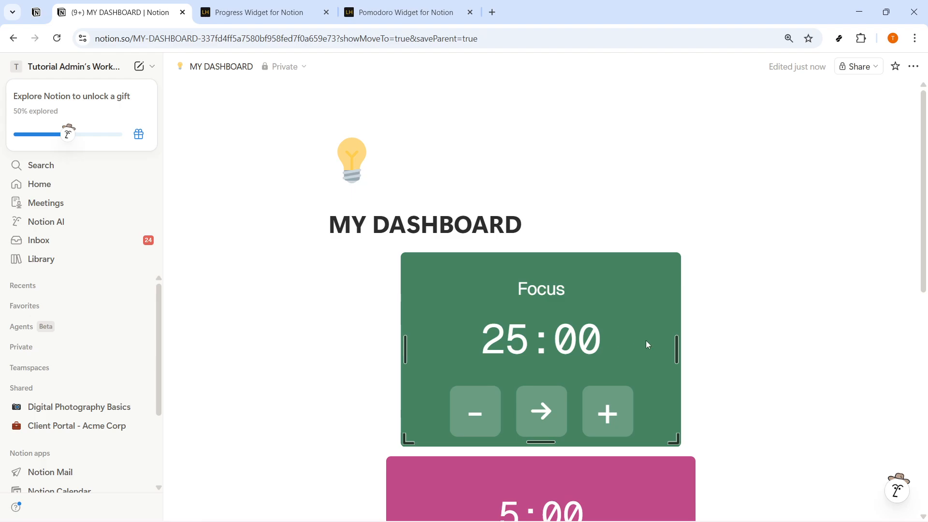
{"action": "left_click_drag", "start_coordinate": [646, 340], "coordinate": [689, 454]}
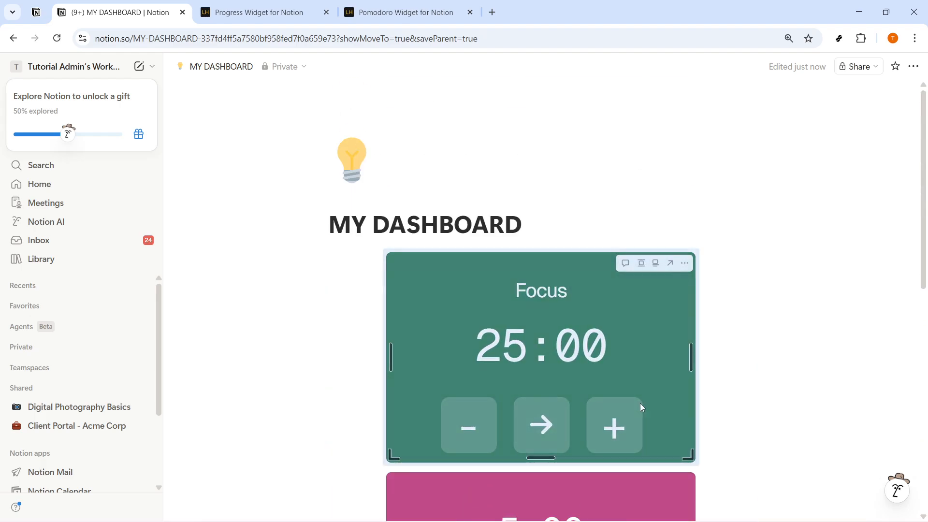
{"action": "scroll", "coordinate": [659, 449], "scroll_direction": "down", "scroll_amount": 5}
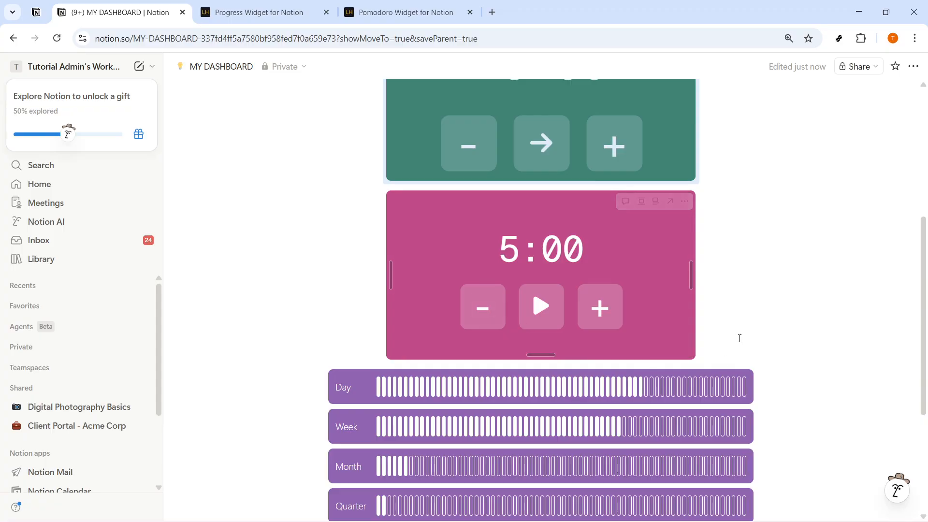
Step: Narrow the Progress embed to the Timer embed's width, and undo the accidental change to the Progress block
{"action": "scroll", "coordinate": [753, 363], "scroll_direction": "down", "scroll_amount": 2}
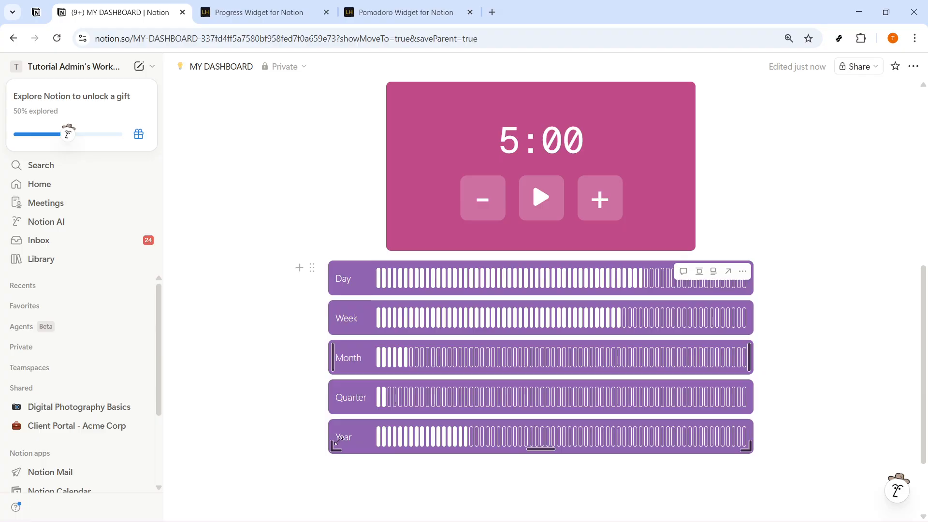
{"action": "left_click_drag", "start_coordinate": [331, 438], "coordinate": [372, 435]}
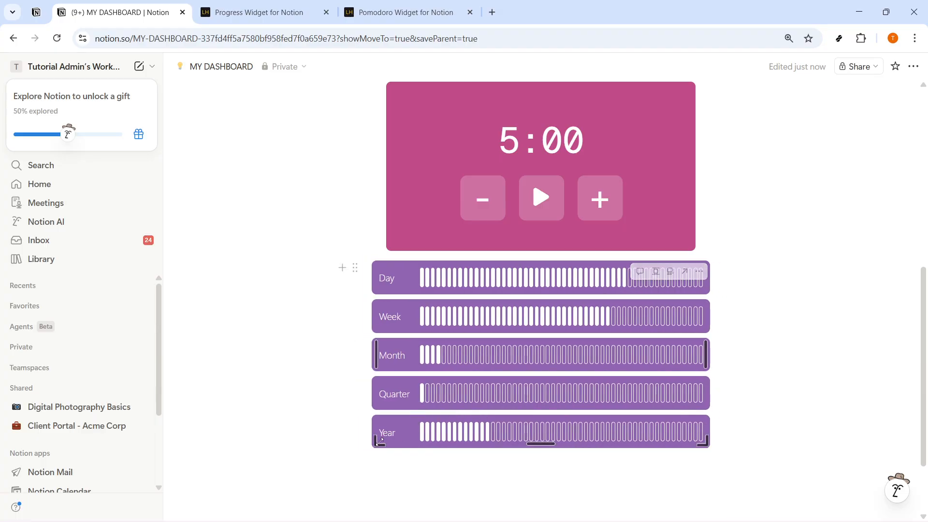
{"action": "left_click_drag", "start_coordinate": [374, 352], "coordinate": [389, 353]}
{"action": "left_click_drag", "start_coordinate": [312, 465], "coordinate": [380, 299]}
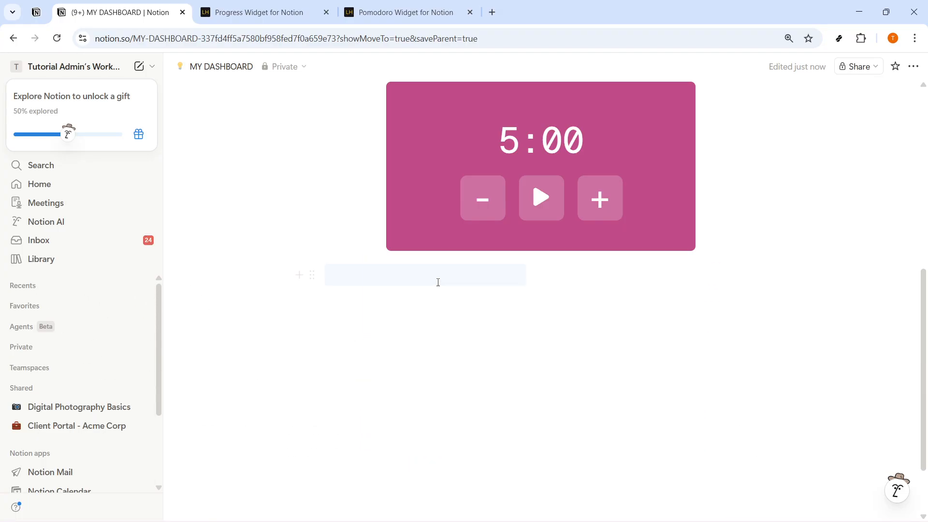
{"action": "key", "text": "ctrl+z"}
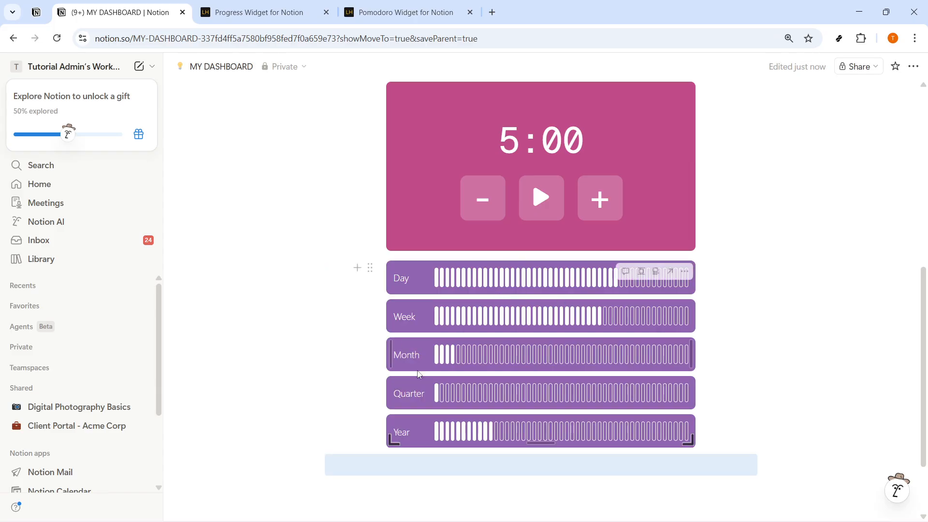
{"action": "left_click", "coordinate": [574, 465]}
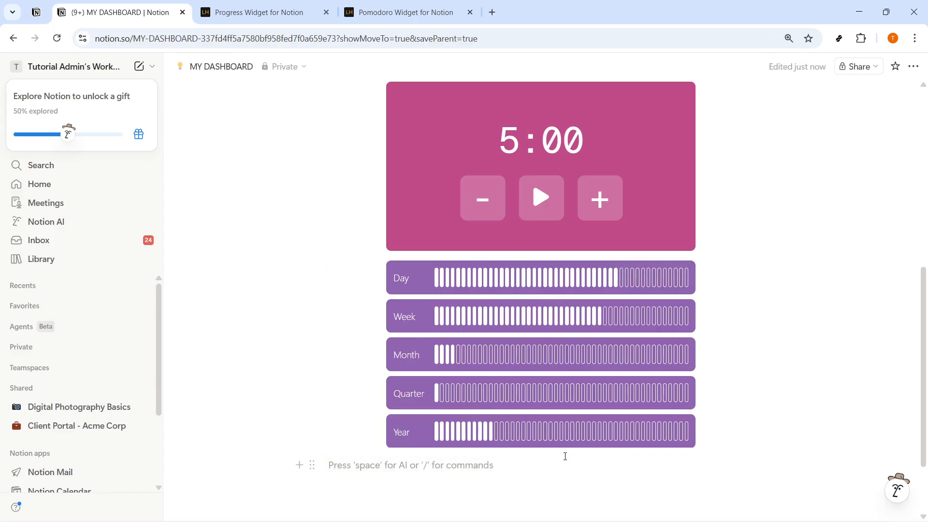
Step: Shrink the Pomodoro embed to under half its width, and narrow the Timer and Progress embeds to match it
{"action": "scroll", "coordinate": [634, 449], "scroll_direction": "up", "scroll_amount": 5}
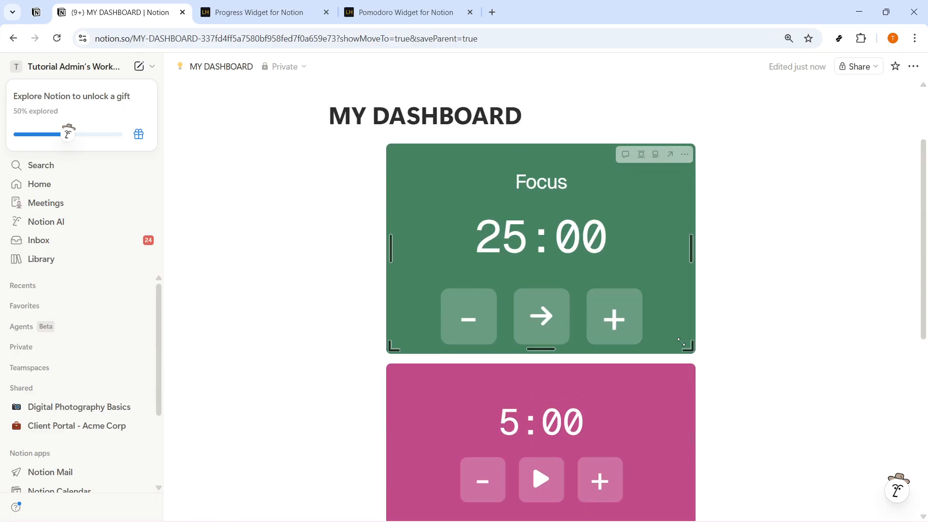
{"action": "left_click_drag", "start_coordinate": [681, 342], "coordinate": [605, 323]}
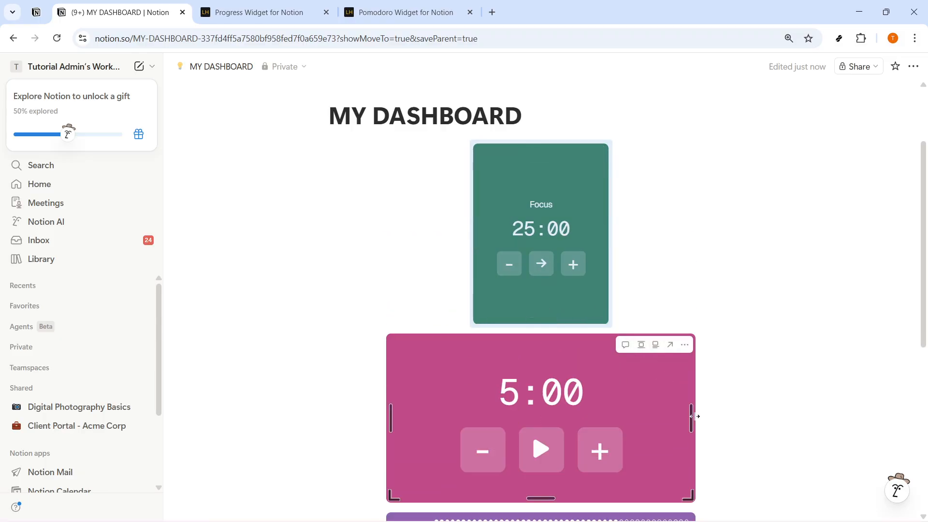
{"action": "left_click_drag", "start_coordinate": [695, 416], "coordinate": [609, 417]}
{"action": "scroll", "coordinate": [715, 404], "scroll_direction": "down", "scroll_amount": 5}
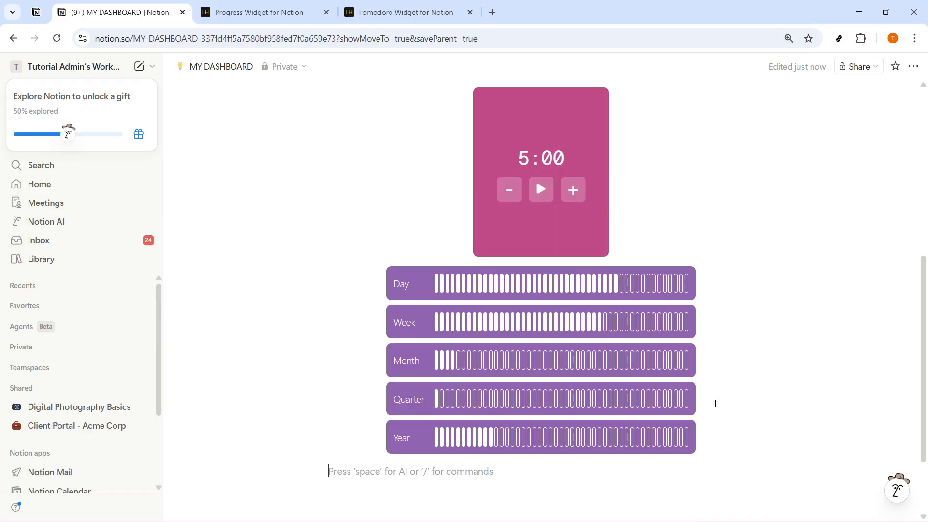
{"action": "left_click_drag", "start_coordinate": [687, 439], "coordinate": [608, 438]}
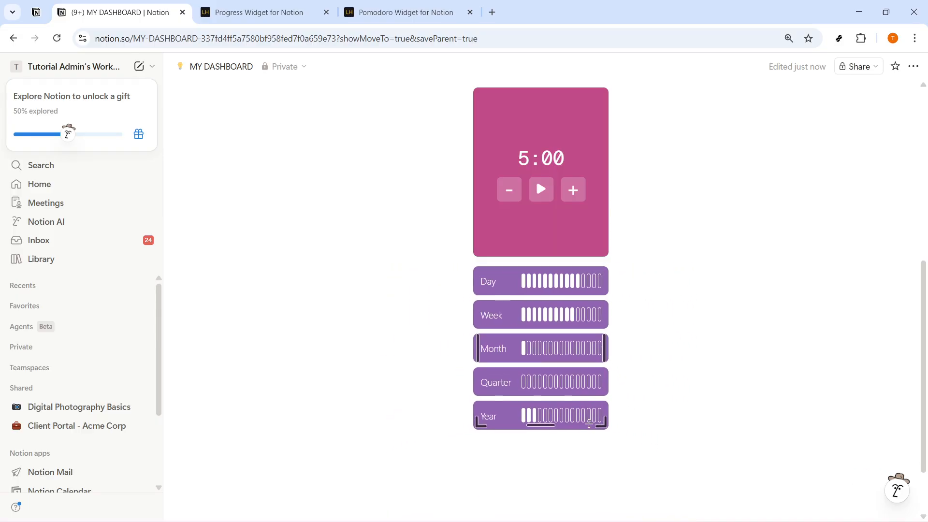
{"action": "scroll", "coordinate": [607, 416], "scroll_direction": "up", "scroll_amount": 6}
{"action": "scroll", "coordinate": [715, 323], "scroll_direction": "down", "scroll_amount": 7}
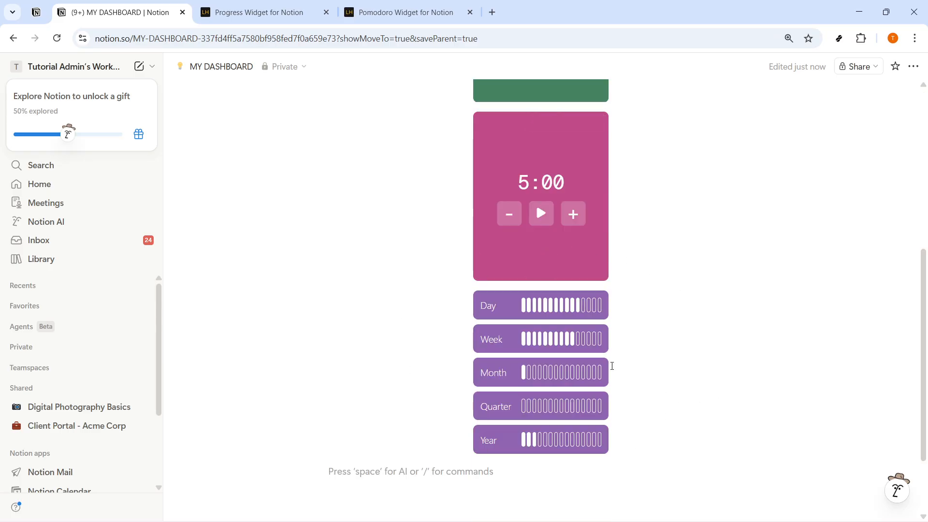
Step: Add the text line "FREE WIDGETS" in the empty block below the Progress embed
{"action": "type", "text": "f"}
{"action": "key", "text": "BackSpace"}
{"action": "type", "text": "FREE WIDGETS"}
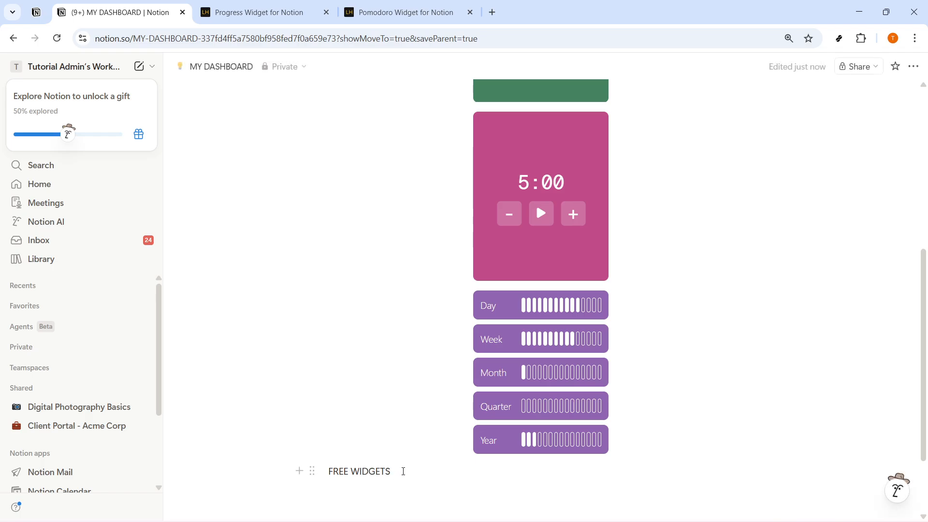
{"action": "scroll", "coordinate": [381, 469], "scroll_direction": "up", "scroll_amount": 6}
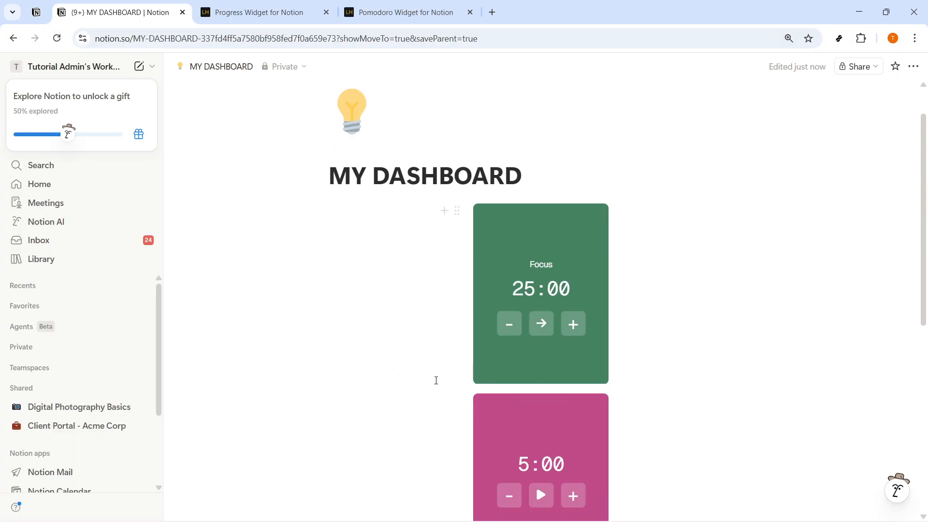